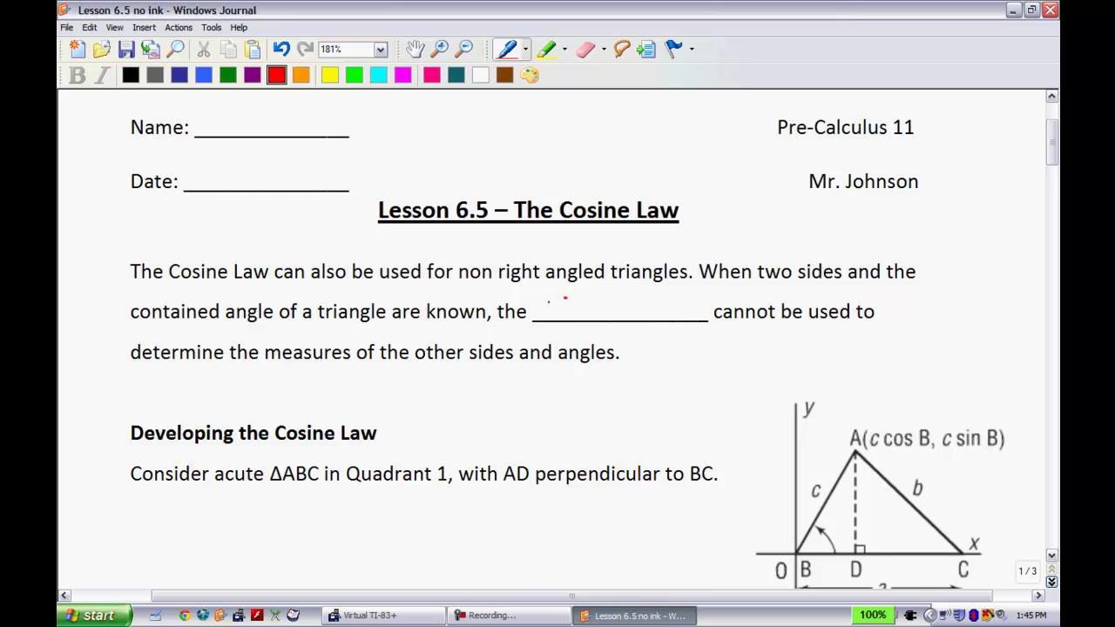
Write 'sine law' in red in the opening blank, then sketch and erase a triangle labelled 10, 30°, 8.
{"action": "mouse_move", "coordinate": [552, 302]}
{"action": "left_mouse_down"}
{"action": "mouse_move", "coordinate": [587, 315]}
{"action": "mouse_move", "coordinate": [601, 304]}
{"action": "mouse_move", "coordinate": [634, 319]}
{"action": "mouse_move", "coordinate": [691, 305]}
{"action": "left_mouse_up"}
{"action": "left_click", "coordinate": [563, 300]}
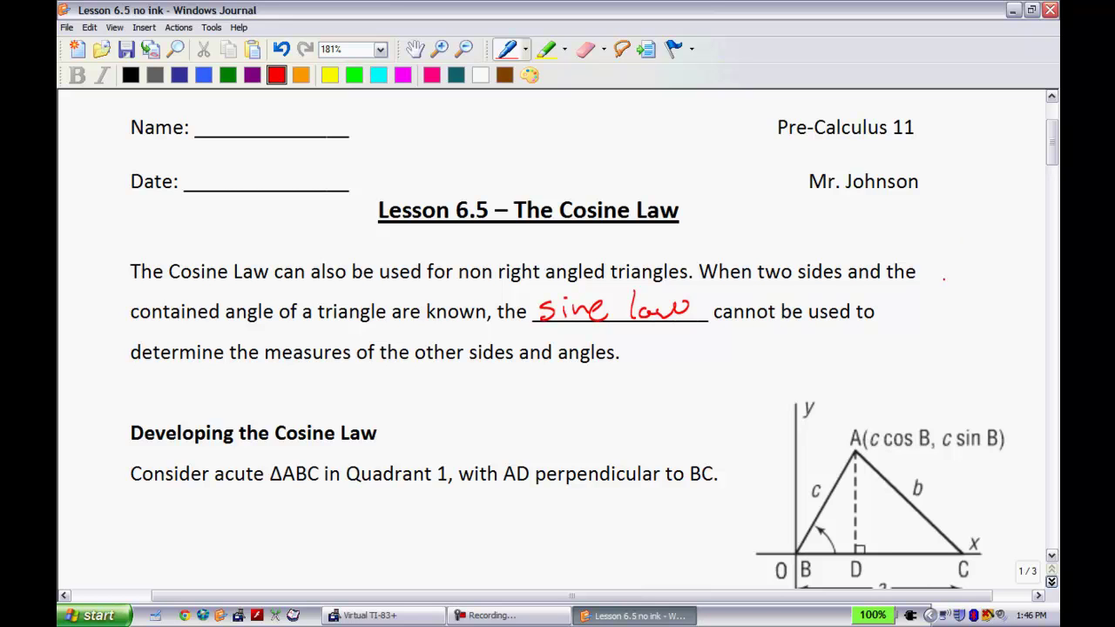
{"action": "mouse_move", "coordinate": [958, 259]}
{"action": "left_mouse_down"}
{"action": "mouse_move", "coordinate": [906, 332]}
{"action": "mouse_move", "coordinate": [1001, 338]}
{"action": "mouse_move", "coordinate": [970, 260]}
{"action": "mouse_move", "coordinate": [921, 283]}
{"action": "mouse_move", "coordinate": [930, 274]}
{"action": "left_mouse_up"}
{"action": "mouse_move", "coordinate": [952, 341]}
{"action": "left_mouse_down"}
{"action": "mouse_move", "coordinate": [915, 334]}
{"action": "mouse_move", "coordinate": [940, 312]}
{"action": "left_mouse_up"}
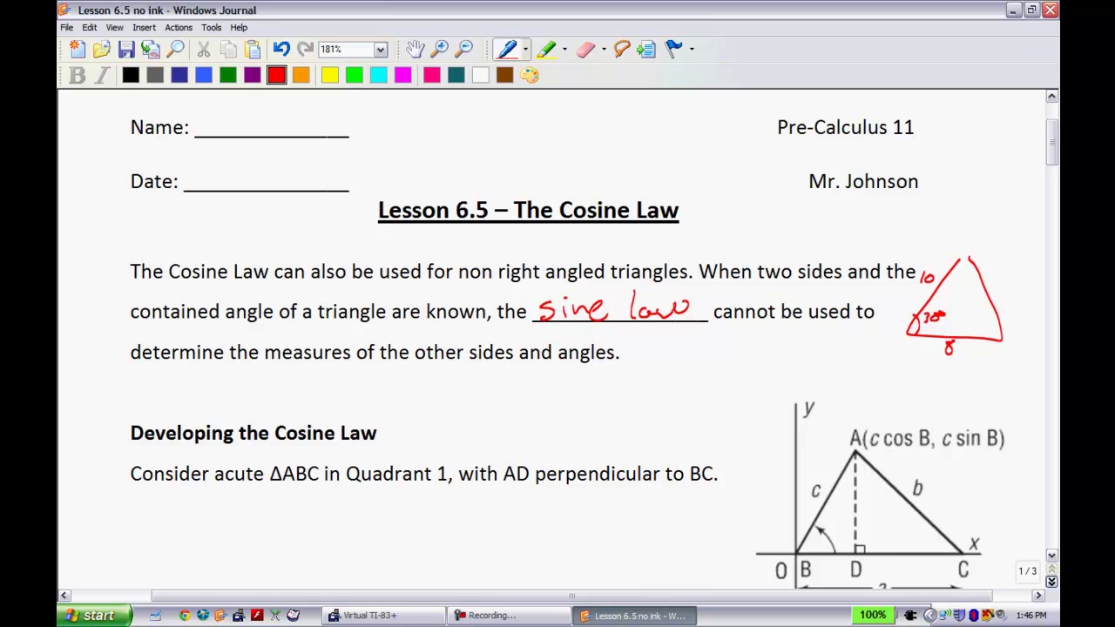
{"action": "mouse_move", "coordinate": [1001, 348]}
{"action": "left_mouse_down"}
{"action": "mouse_move", "coordinate": [961, 343]}
{"action": "mouse_move", "coordinate": [978, 302]}
{"action": "mouse_move", "coordinate": [915, 298]}
{"action": "mouse_move", "coordinate": [961, 260]}
{"action": "mouse_move", "coordinate": [936, 285]}
{"action": "left_mouse_up"}
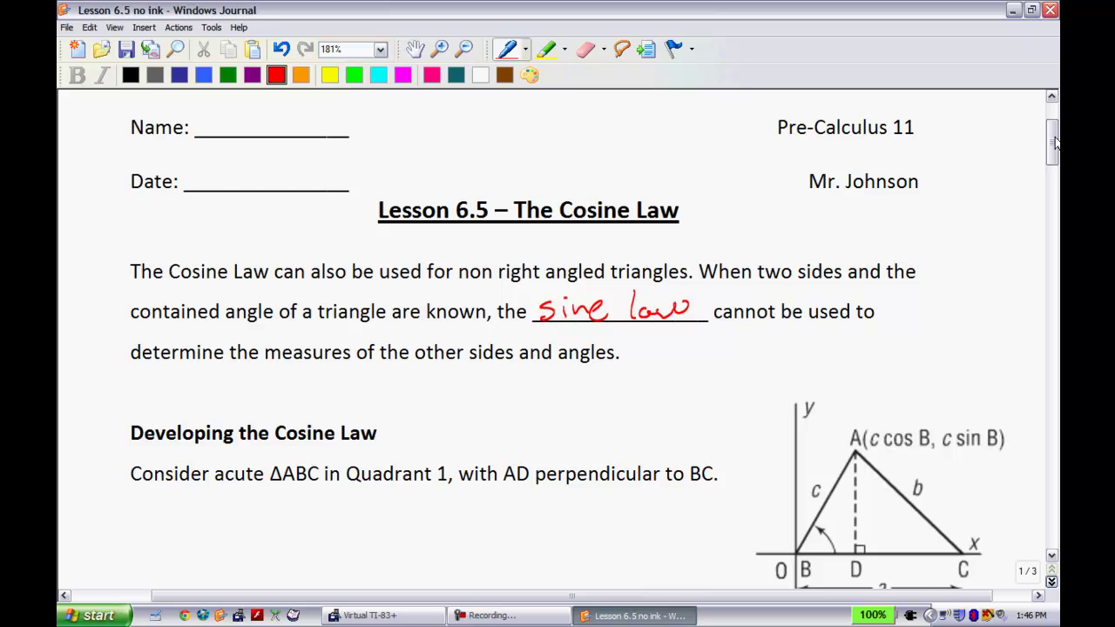
Write A(c cos B, c sin B) in red under Developing the Cosine Law and circle the diagram's c label.
{"action": "left_click_drag", "start_coordinate": [1053, 141], "coordinate": [1055, 172]}
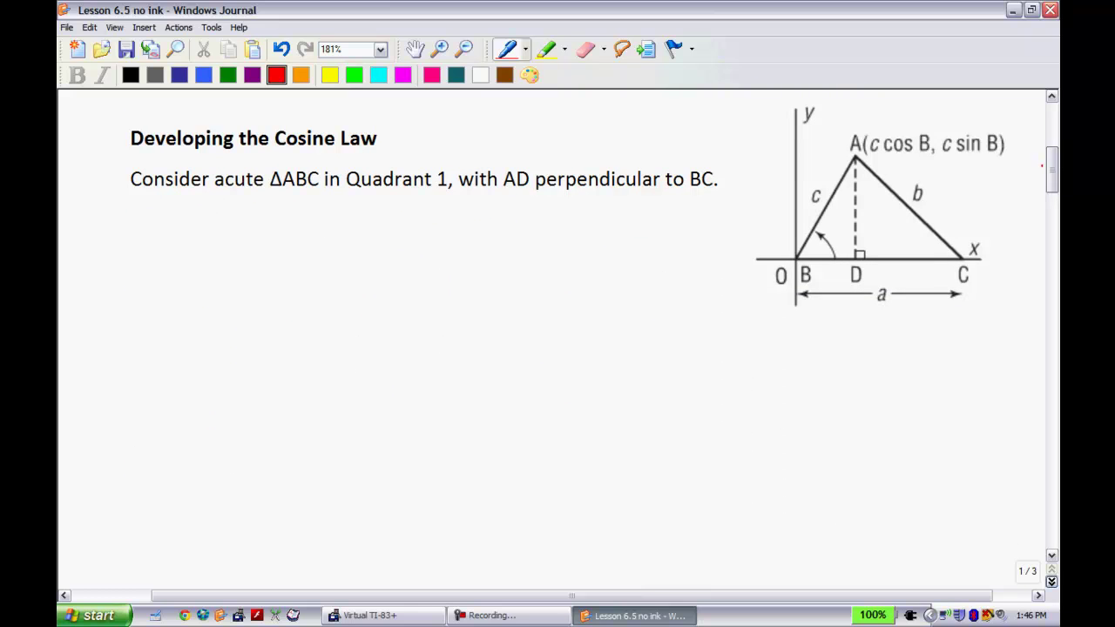
{"action": "left_click_drag", "start_coordinate": [816, 602], "coordinate": [828, 593]}
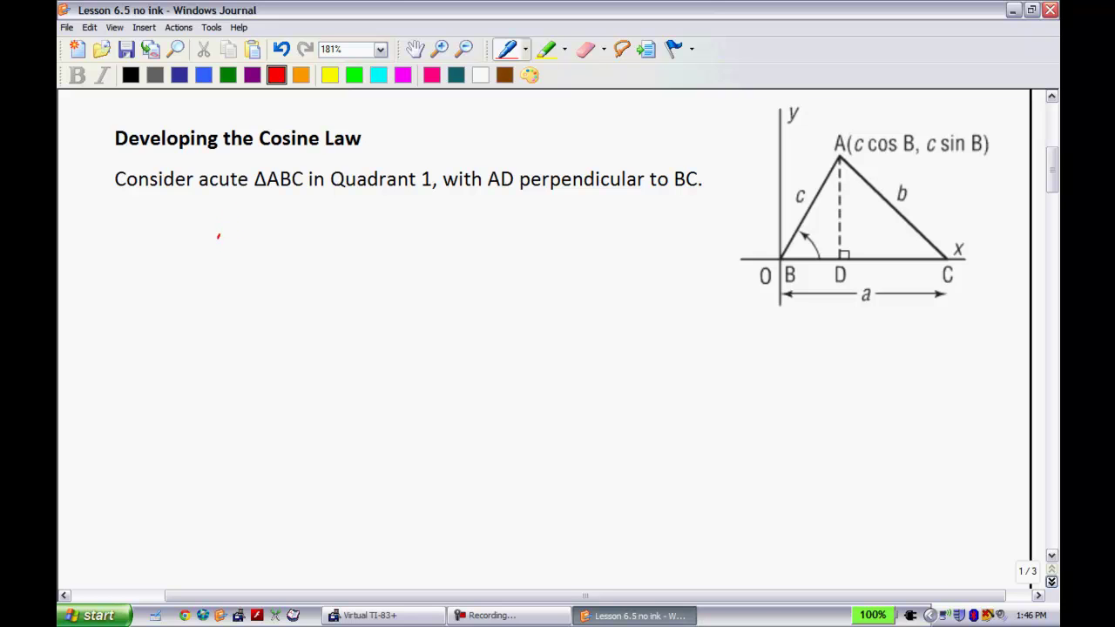
{"action": "mouse_move", "coordinate": [217, 235]}
{"action": "left_mouse_down"}
{"action": "mouse_move", "coordinate": [234, 206]}
{"action": "mouse_move", "coordinate": [246, 237]}
{"action": "mouse_move", "coordinate": [265, 243]}
{"action": "mouse_move", "coordinate": [311, 235]}
{"action": "left_mouse_up"}
{"action": "left_click_drag", "start_coordinate": [321, 224], "coordinate": [359, 234]}
{"action": "mouse_move", "coordinate": [357, 213]}
{"action": "left_mouse_down"}
{"action": "mouse_move", "coordinate": [368, 219]}
{"action": "mouse_move", "coordinate": [357, 233]}
{"action": "mouse_move", "coordinate": [377, 245]}
{"action": "mouse_move", "coordinate": [436, 223]}
{"action": "mouse_move", "coordinate": [440, 231]}
{"action": "left_mouse_up"}
{"action": "mouse_move", "coordinate": [447, 224]}
{"action": "left_mouse_down"}
{"action": "mouse_move", "coordinate": [475, 231]}
{"action": "mouse_move", "coordinate": [510, 211]}
{"action": "mouse_move", "coordinate": [500, 230]}
{"action": "left_mouse_up"}
{"action": "mouse_move", "coordinate": [521, 198]}
{"action": "left_mouse_down"}
{"action": "mouse_move", "coordinate": [515, 228]}
{"action": "mouse_move", "coordinate": [495, 249]}
{"action": "left_mouse_up"}
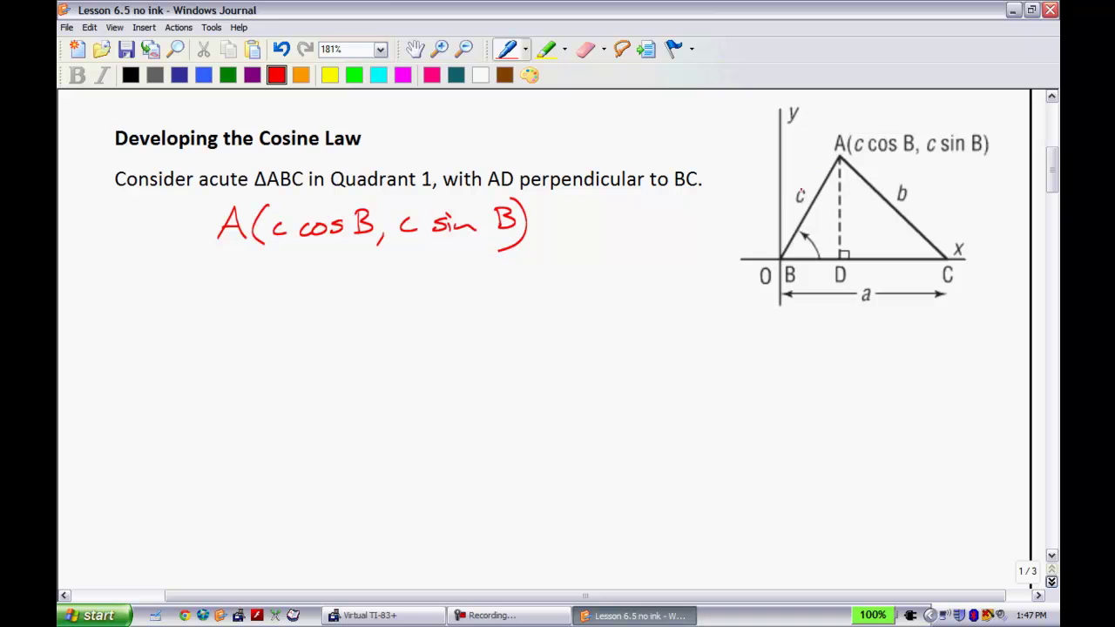
{"action": "left_click_drag", "start_coordinate": [800, 194], "coordinate": [784, 200]}
Mark B and D on the diagram and write BD = c cos B with an arrow from the coordinates.
{"action": "left_click_drag", "start_coordinate": [776, 257], "coordinate": [840, 258]}
{"action": "left_click_drag", "start_coordinate": [137, 290], "coordinate": [138, 316]}
{"action": "mouse_move", "coordinate": [134, 291]}
{"action": "left_mouse_down"}
{"action": "mouse_move", "coordinate": [159, 319]}
{"action": "mouse_move", "coordinate": [190, 298]}
{"action": "left_mouse_up"}
{"action": "left_click_drag", "start_coordinate": [172, 307], "coordinate": [192, 307]}
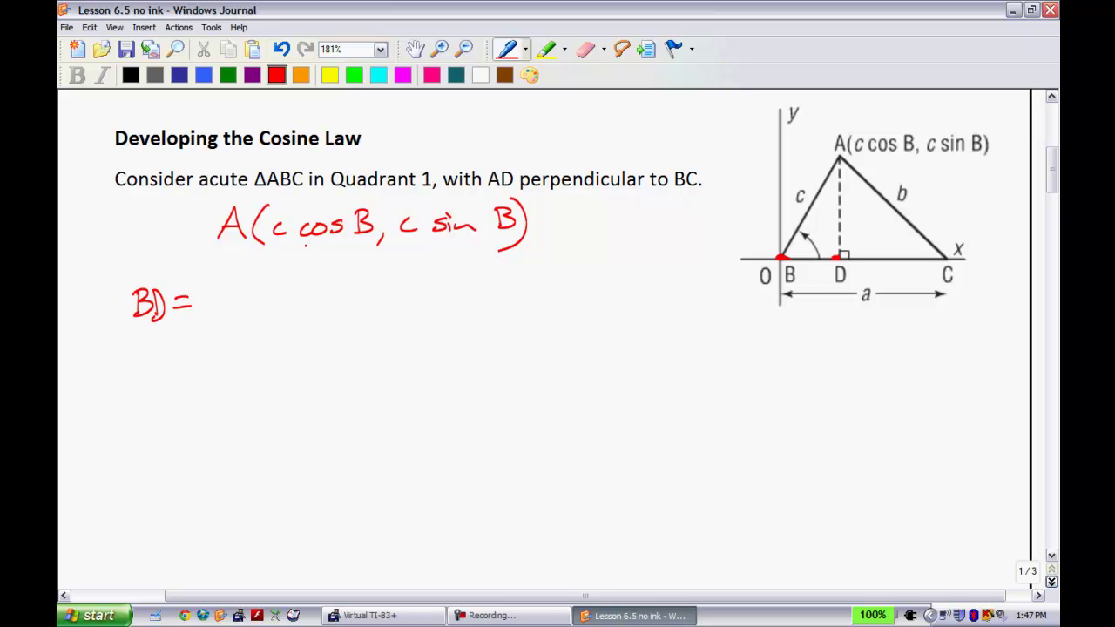
{"action": "mouse_move", "coordinate": [317, 243]}
{"action": "left_mouse_down"}
{"action": "mouse_move", "coordinate": [259, 254]}
{"action": "mouse_move", "coordinate": [208, 302]}
{"action": "mouse_move", "coordinate": [247, 311]}
{"action": "left_mouse_up"}
{"action": "mouse_move", "coordinate": [258, 301]}
{"action": "left_mouse_down"}
{"action": "mouse_move", "coordinate": [252, 311]}
{"action": "mouse_move", "coordinate": [259, 301]}
{"action": "left_mouse_up"}
{"action": "mouse_move", "coordinate": [279, 298]}
{"action": "left_mouse_down"}
{"action": "mouse_move", "coordinate": [270, 312]}
{"action": "mouse_move", "coordinate": [310, 290]}
{"action": "mouse_move", "coordinate": [305, 310]}
{"action": "left_mouse_up"}
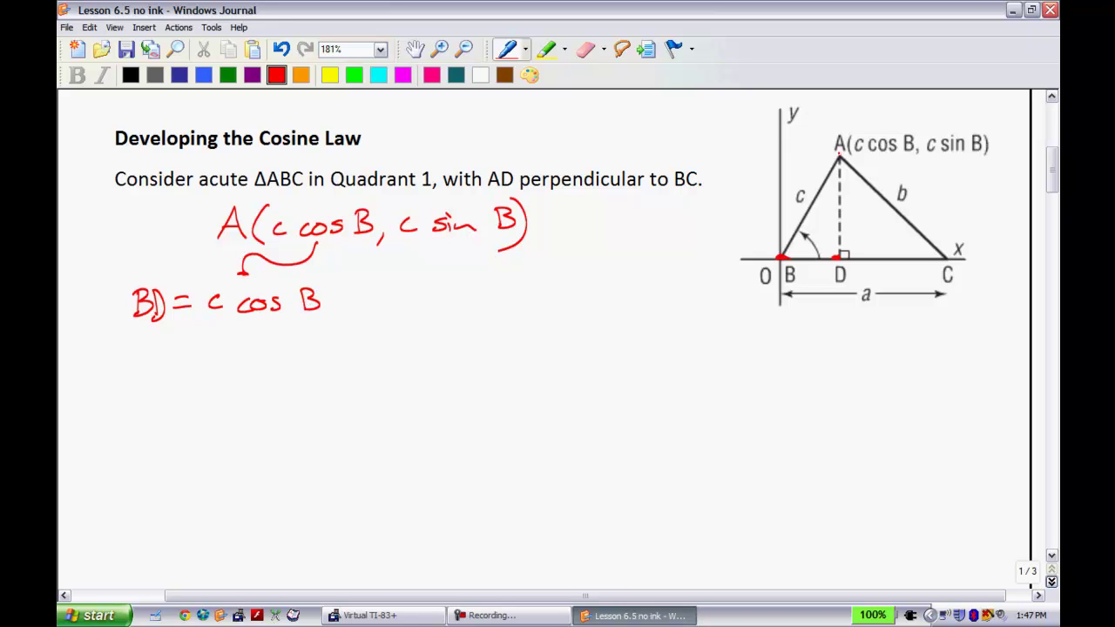
Mark A and D, write AD = c sin B with an arrow, and start 'in ΔADC' below.
{"action": "left_click", "coordinate": [839, 156]}
{"action": "left_click", "coordinate": [839, 257]}
{"action": "mouse_move", "coordinate": [402, 315]}
{"action": "left_mouse_down"}
{"action": "mouse_move", "coordinate": [432, 312]}
{"action": "mouse_move", "coordinate": [426, 302]}
{"action": "left_mouse_up"}
{"action": "left_click_drag", "start_coordinate": [433, 289], "coordinate": [436, 310]}
{"action": "mouse_move", "coordinate": [478, 244]}
{"action": "left_mouse_down"}
{"action": "mouse_move", "coordinate": [491, 271]}
{"action": "mouse_move", "coordinate": [482, 292]}
{"action": "left_mouse_up"}
{"action": "left_click_drag", "start_coordinate": [466, 301], "coordinate": [533, 303]}
{"action": "mouse_move", "coordinate": [551, 296]}
{"action": "left_mouse_down"}
{"action": "mouse_move", "coordinate": [584, 298]}
{"action": "mouse_move", "coordinate": [616, 279]}
{"action": "mouse_move", "coordinate": [610, 298]}
{"action": "left_mouse_up"}
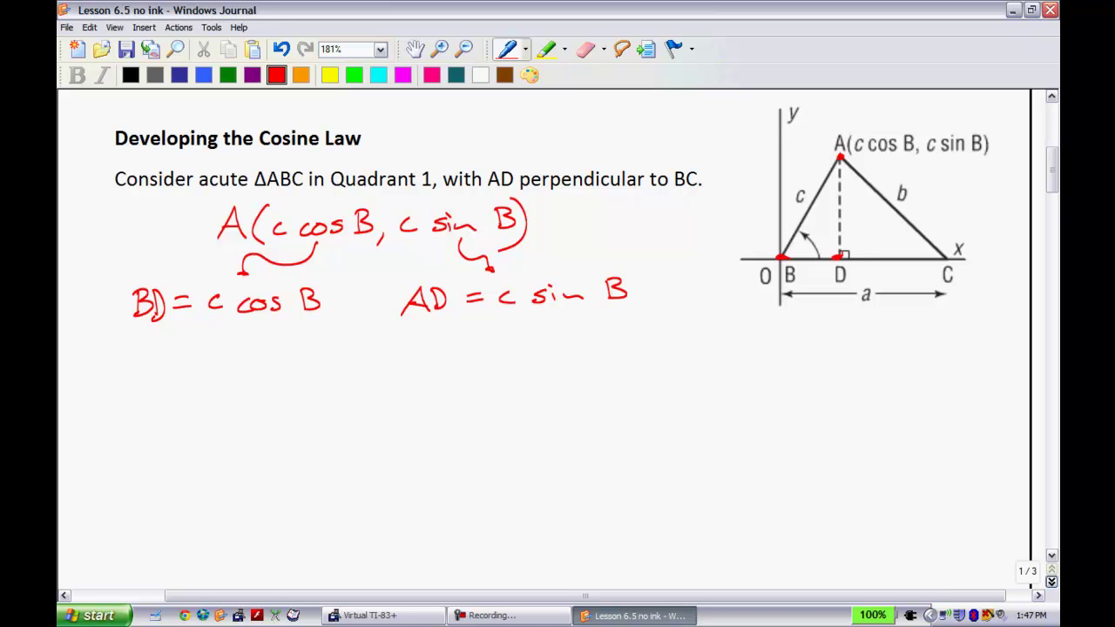
{"action": "mouse_move", "coordinate": [105, 384]}
{"action": "left_mouse_down"}
{"action": "mouse_move", "coordinate": [107, 398]}
{"action": "mouse_move", "coordinate": [139, 394]}
{"action": "left_mouse_up"}
{"action": "mouse_move", "coordinate": [195, 367]}
{"action": "left_mouse_down"}
{"action": "mouse_move", "coordinate": [181, 393]}
{"action": "mouse_move", "coordinate": [214, 390]}
{"action": "mouse_move", "coordinate": [231, 368]}
{"action": "mouse_move", "coordinate": [259, 391]}
{"action": "mouse_move", "coordinate": [294, 390]}
{"action": "left_mouse_up"}
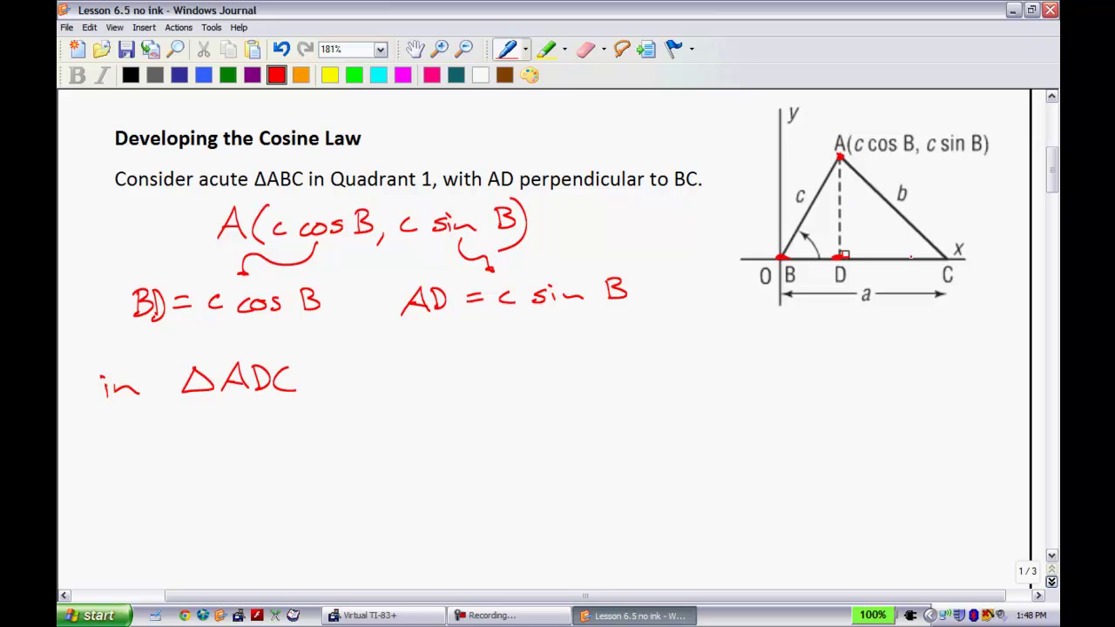
Trace triangle ADC and segment BD on the diagram and write DC = a − c cos B.
{"action": "mouse_move", "coordinate": [839, 157]}
{"action": "left_mouse_down"}
{"action": "mouse_move", "coordinate": [842, 256]}
{"action": "mouse_move", "coordinate": [949, 258]}
{"action": "mouse_move", "coordinate": [893, 190]}
{"action": "mouse_move", "coordinate": [840, 160]}
{"action": "left_mouse_up"}
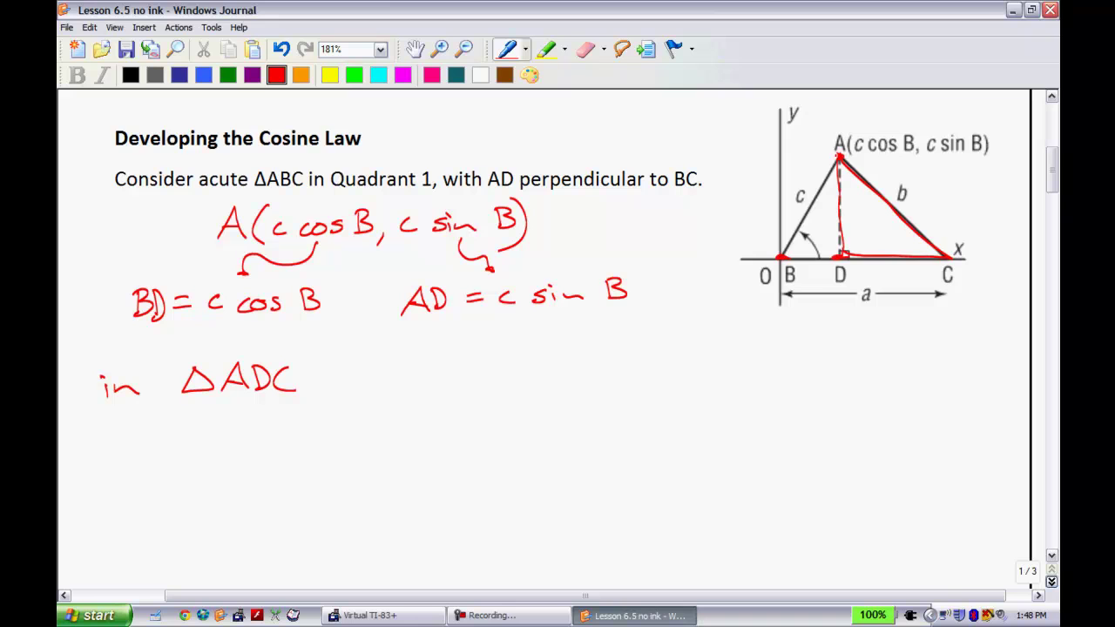
{"action": "left_click_drag", "start_coordinate": [841, 258], "coordinate": [939, 254]}
{"action": "left_click_drag", "start_coordinate": [133, 438], "coordinate": [133, 470]}
{"action": "mouse_move", "coordinate": [180, 437]}
{"action": "left_mouse_down"}
{"action": "mouse_move", "coordinate": [180, 463]}
{"action": "mouse_move", "coordinate": [209, 445]}
{"action": "left_mouse_up"}
{"action": "left_click_drag", "start_coordinate": [193, 455], "coordinate": [216, 454]}
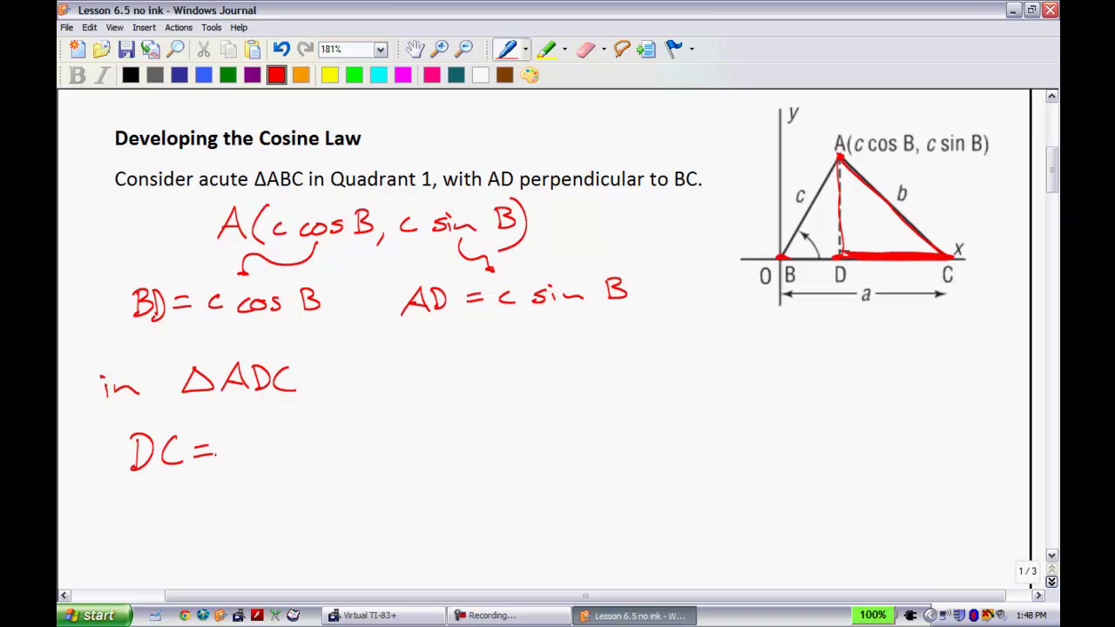
{"action": "mouse_move", "coordinate": [786, 258]}
{"action": "left_mouse_down"}
{"action": "mouse_move", "coordinate": [836, 256]}
{"action": "mouse_move", "coordinate": [886, 272]}
{"action": "left_mouse_up"}
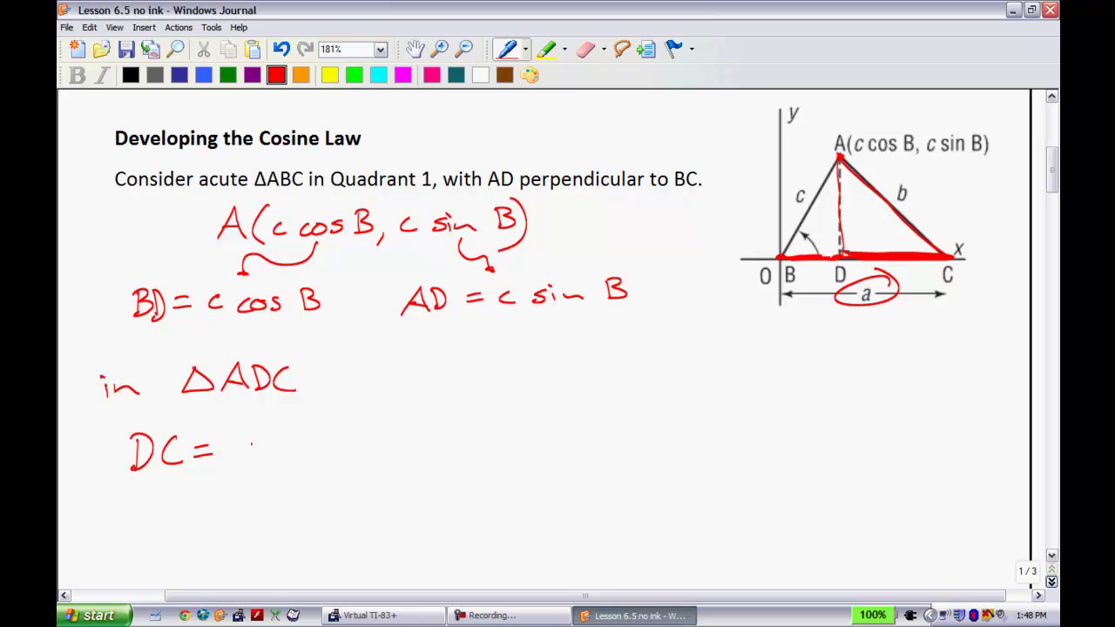
{"action": "mouse_move", "coordinate": [252, 444]}
{"action": "left_mouse_down"}
{"action": "mouse_move", "coordinate": [261, 460]}
{"action": "mouse_move", "coordinate": [303, 448]}
{"action": "mouse_move", "coordinate": [387, 460]}
{"action": "left_mouse_up"}
{"action": "mouse_move", "coordinate": [401, 444]}
{"action": "left_mouse_down"}
{"action": "mouse_move", "coordinate": [408, 458]}
{"action": "mouse_move", "coordinate": [439, 458]}
{"action": "left_mouse_up"}
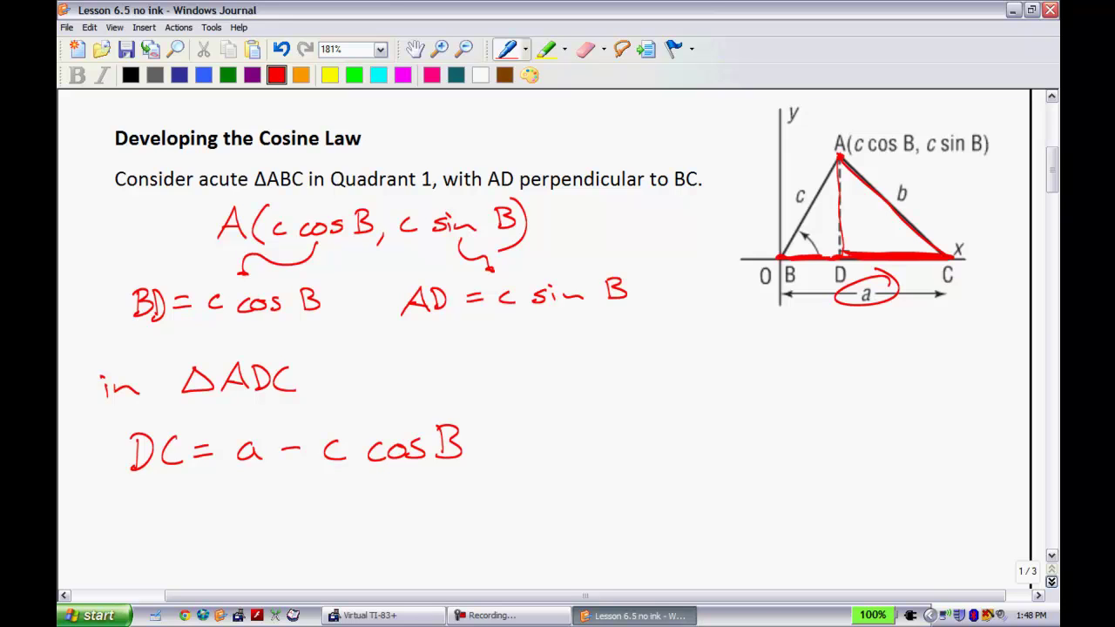
Write 'Use the Pythagorean Theorem to determine b' below the DC equation.
{"action": "left_click_drag", "start_coordinate": [1051, 174], "coordinate": [1051, 183]}
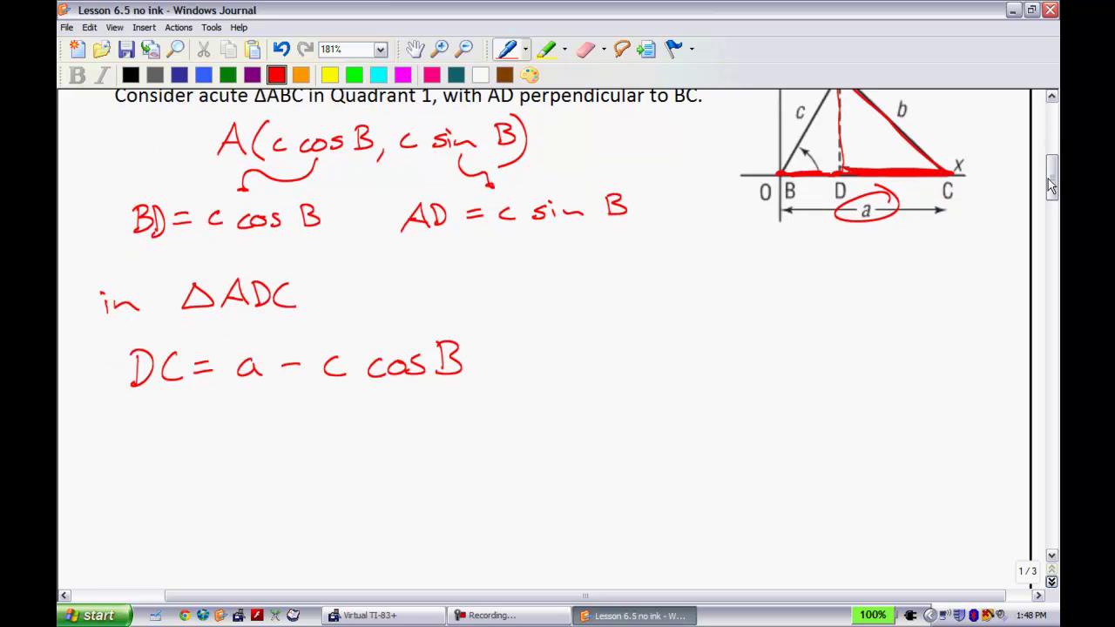
{"action": "left_click_drag", "start_coordinate": [137, 417], "coordinate": [162, 441]}
{"action": "mouse_move", "coordinate": [176, 432]}
{"action": "left_mouse_down"}
{"action": "mouse_move", "coordinate": [185, 425]}
{"action": "mouse_move", "coordinate": [195, 437]}
{"action": "left_mouse_up"}
{"action": "mouse_move", "coordinate": [229, 416]}
{"action": "left_mouse_down"}
{"action": "mouse_move", "coordinate": [231, 435]}
{"action": "mouse_move", "coordinate": [319, 425]}
{"action": "mouse_move", "coordinate": [338, 454]}
{"action": "left_mouse_up"}
{"action": "left_click_drag", "start_coordinate": [347, 407], "coordinate": [345, 434]}
{"action": "left_click_drag", "start_coordinate": [336, 420], "coordinate": [406, 426]}
{"action": "mouse_move", "coordinate": [408, 423]}
{"action": "left_mouse_down"}
{"action": "mouse_move", "coordinate": [403, 451]}
{"action": "mouse_move", "coordinate": [393, 441]}
{"action": "left_mouse_up"}
{"action": "left_click_drag", "start_coordinate": [411, 422], "coordinate": [514, 425]}
{"action": "mouse_move", "coordinate": [493, 407]}
{"action": "left_mouse_down"}
{"action": "mouse_move", "coordinate": [522, 402]}
{"action": "mouse_move", "coordinate": [549, 425]}
{"action": "mouse_move", "coordinate": [685, 418]}
{"action": "mouse_move", "coordinate": [693, 405]}
{"action": "left_mouse_up"}
{"action": "mouse_move", "coordinate": [698, 403]}
{"action": "left_mouse_down"}
{"action": "mouse_move", "coordinate": [763, 417]}
{"action": "mouse_move", "coordinate": [927, 411]}
{"action": "left_mouse_up"}
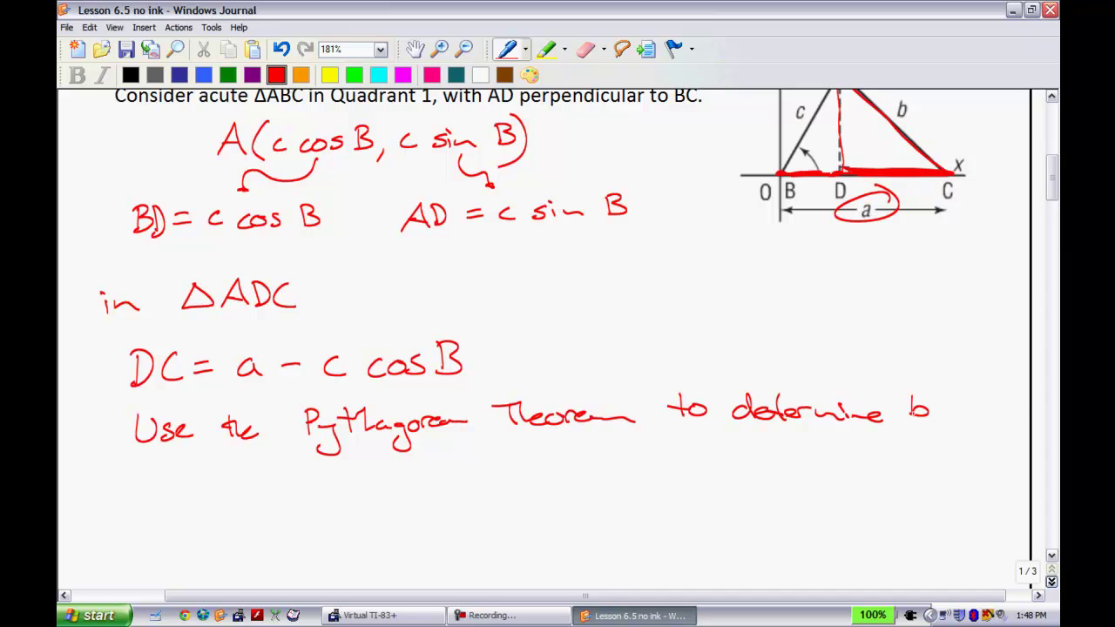
Zoom out slightly and highlight the diagram's b label in yellow.
{"action": "left_click", "coordinate": [464, 48]}
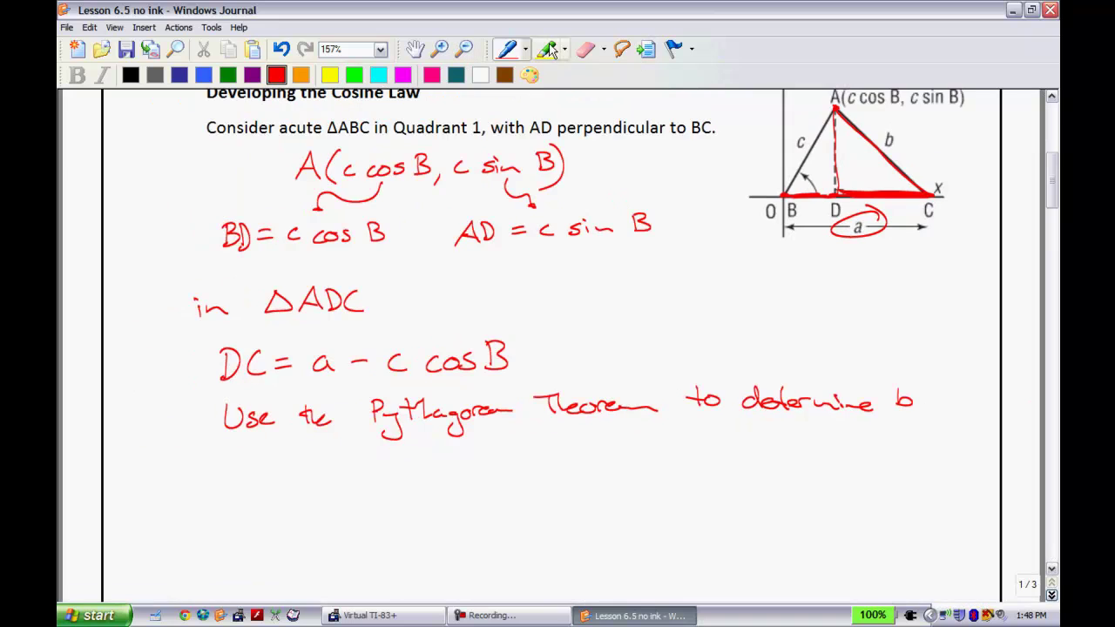
{"action": "left_click", "coordinate": [548, 49]}
{"action": "left_click_drag", "start_coordinate": [890, 120], "coordinate": [902, 139]}
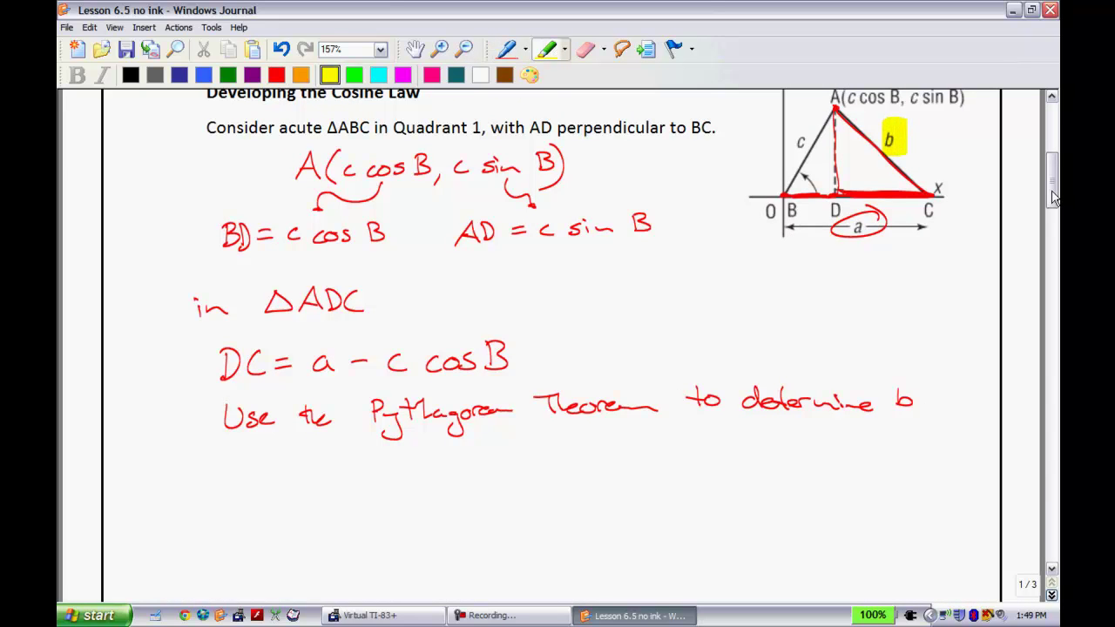
Return to the red pen and write b² = under the Pythagorean note.
{"action": "left_click_drag", "start_coordinate": [1052, 192], "coordinate": [1053, 200]}
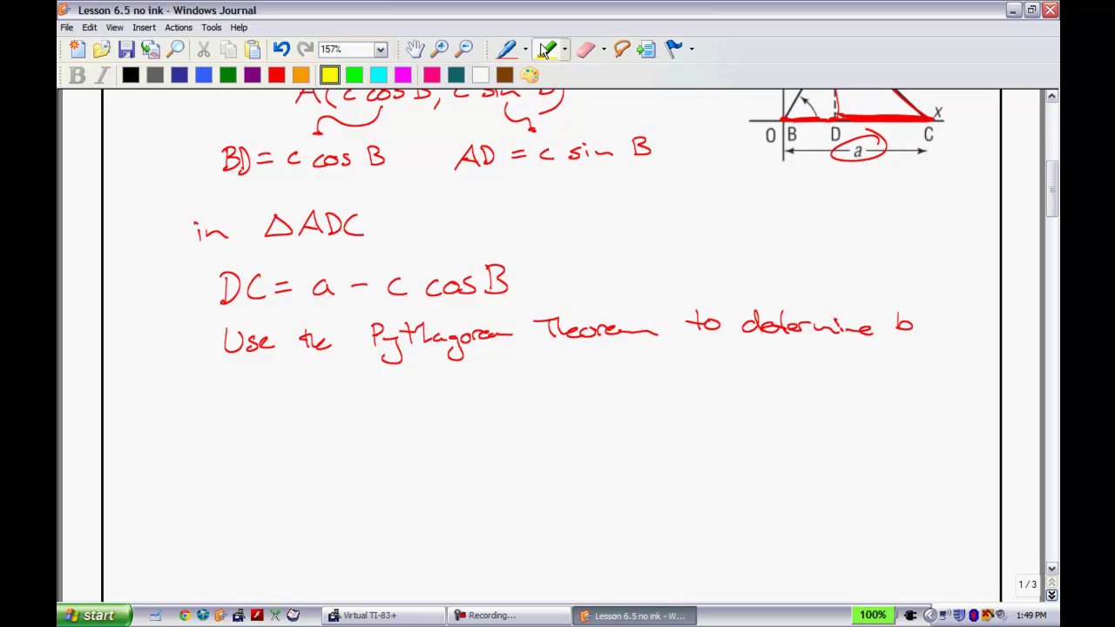
{"action": "left_click", "coordinate": [508, 49]}
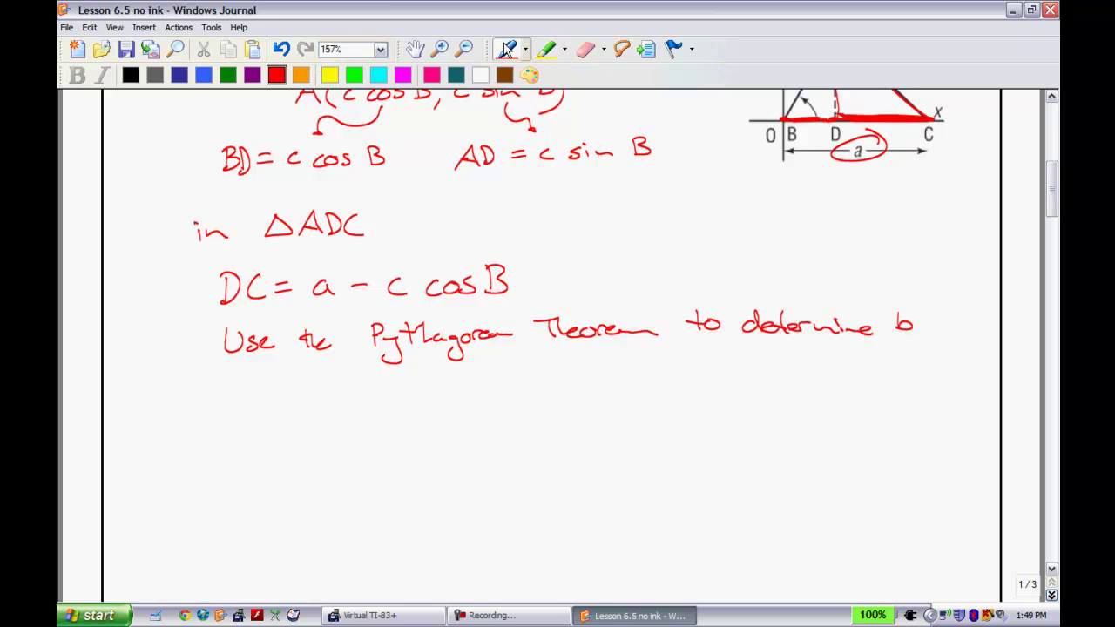
{"action": "left_click", "coordinate": [1051, 95]}
{"action": "left_click", "coordinate": [1051, 95]}
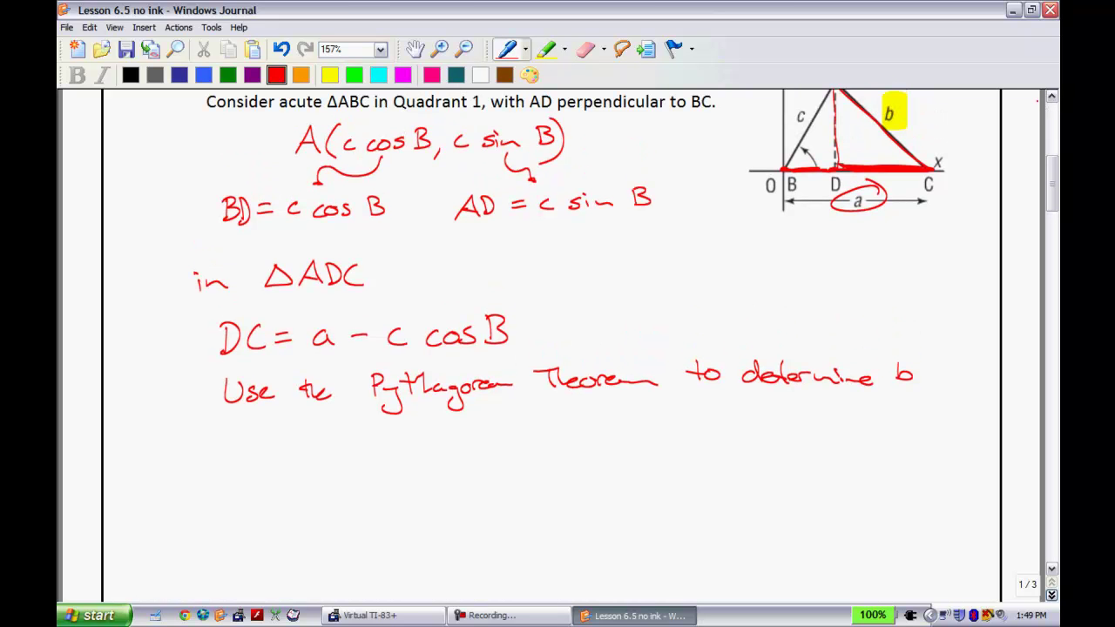
{"action": "mouse_move", "coordinate": [286, 467]}
{"action": "left_mouse_down"}
{"action": "mouse_move", "coordinate": [299, 470]}
{"action": "mouse_move", "coordinate": [315, 452]}
{"action": "mouse_move", "coordinate": [340, 458]}
{"action": "left_mouse_up"}
{"action": "left_click_drag", "start_coordinate": [324, 464], "coordinate": [346, 464]}
Trace side AD, continue b² = AD² + DC², and draw a dividing line under the note.
{"action": "left_click", "coordinate": [1051, 96]}
{"action": "left_click_drag", "start_coordinate": [833, 111], "coordinate": [841, 180]}
{"action": "mouse_move", "coordinate": [371, 467]}
{"action": "left_mouse_down"}
{"action": "mouse_move", "coordinate": [354, 499]}
{"action": "mouse_move", "coordinate": [377, 497]}
{"action": "left_mouse_up"}
{"action": "mouse_move", "coordinate": [354, 488]}
{"action": "left_mouse_down"}
{"action": "mouse_move", "coordinate": [385, 496]}
{"action": "mouse_move", "coordinate": [401, 475]}
{"action": "mouse_move", "coordinate": [442, 493]}
{"action": "left_mouse_up"}
{"action": "mouse_move", "coordinate": [430, 482]}
{"action": "left_mouse_down"}
{"action": "mouse_move", "coordinate": [505, 492]}
{"action": "mouse_move", "coordinate": [544, 472]}
{"action": "left_mouse_up"}
{"action": "mouse_move", "coordinate": [137, 452]}
{"action": "left_mouse_down"}
{"action": "mouse_move", "coordinate": [665, 427]}
{"action": "mouse_move", "coordinate": [999, 430]}
{"action": "left_mouse_up"}
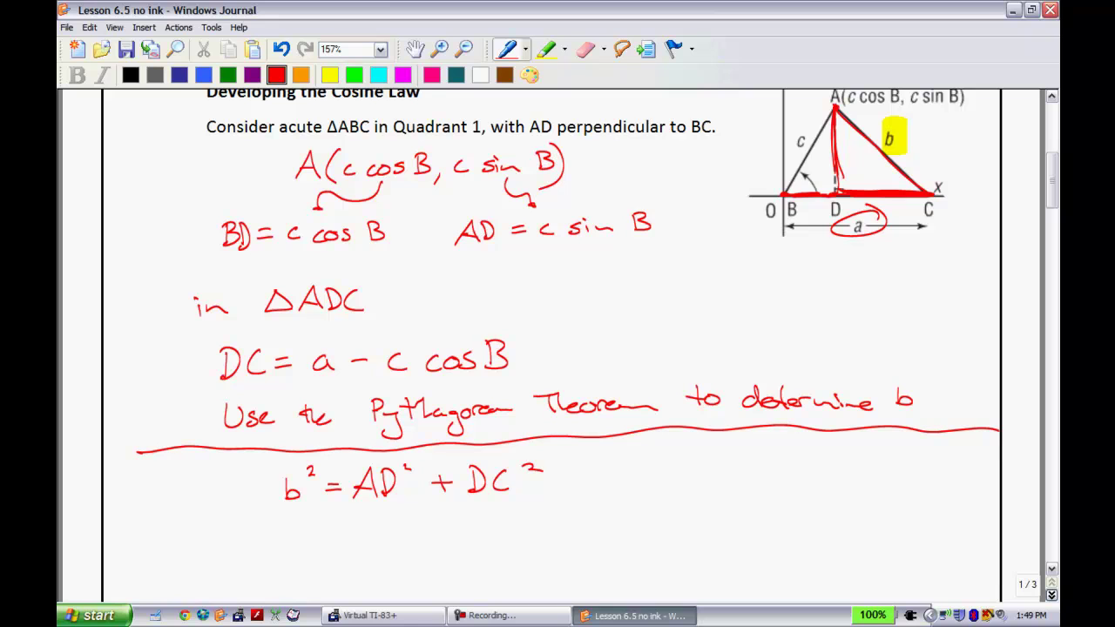
Start the substitution line b² = (c sin B)² + below the dividing line.
{"action": "mouse_move", "coordinate": [284, 519]}
{"action": "left_mouse_down"}
{"action": "mouse_move", "coordinate": [288, 539]}
{"action": "mouse_move", "coordinate": [311, 522]}
{"action": "left_mouse_up"}
{"action": "left_click_drag", "start_coordinate": [322, 524], "coordinate": [375, 533]}
{"action": "left_click_drag", "start_coordinate": [391, 525], "coordinate": [437, 533]}
{"action": "left_click_drag", "start_coordinate": [436, 513], "coordinate": [449, 545]}
{"action": "left_click_drag", "start_coordinate": [365, 514], "coordinate": [357, 544]}
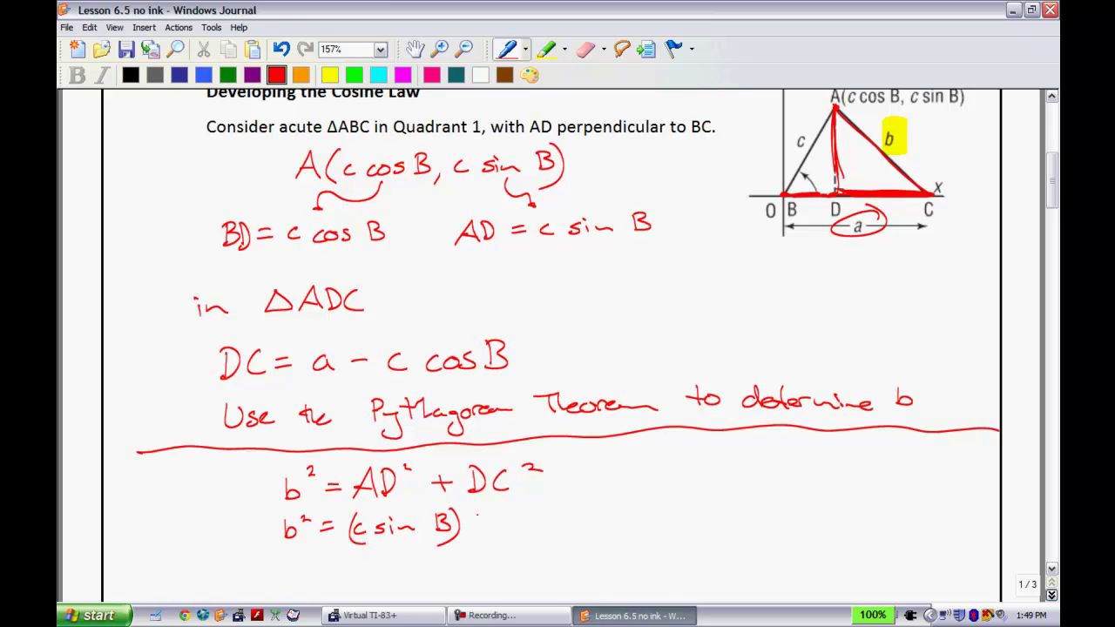
{"action": "mouse_move", "coordinate": [463, 505]}
{"action": "left_mouse_down"}
{"action": "mouse_move", "coordinate": [491, 533]}
{"action": "mouse_move", "coordinate": [499, 522]}
{"action": "left_mouse_up"}
Highlight c sin B and a − c cos B in yellow, then write (a with the red pen.
{"action": "left_click", "coordinate": [554, 55]}
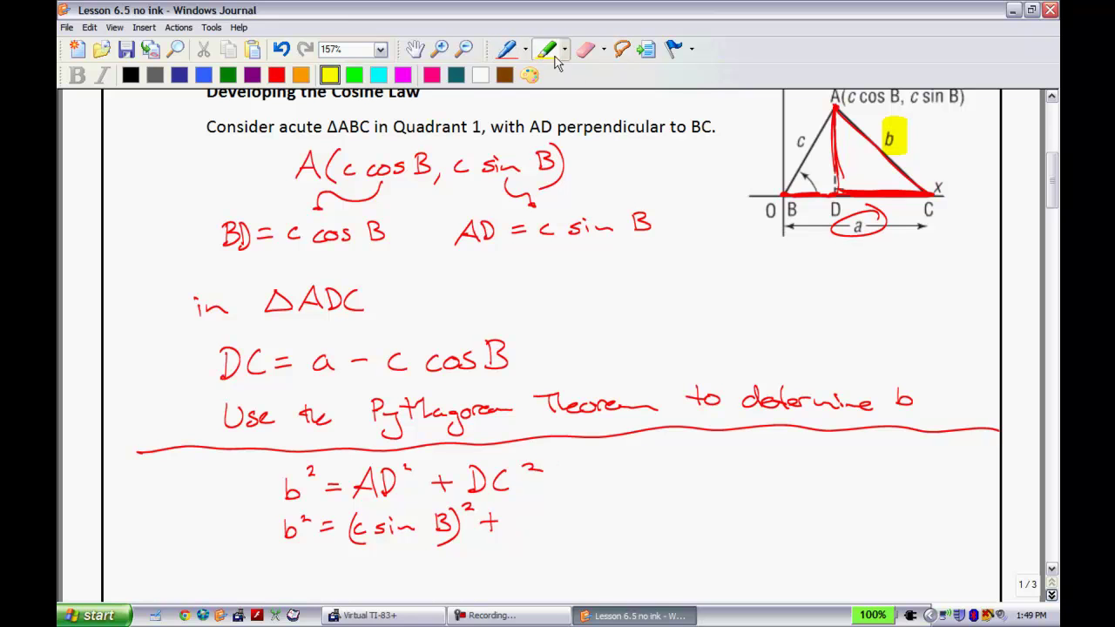
{"action": "left_click_drag", "start_coordinate": [540, 229], "coordinate": [651, 228]}
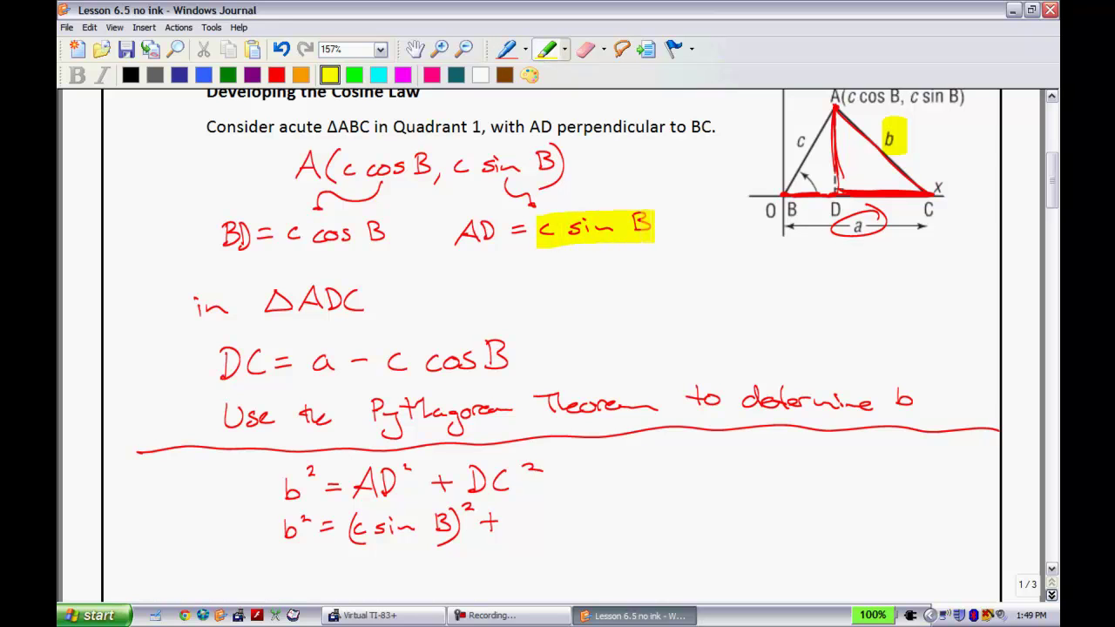
{"action": "left_click_drag", "start_coordinate": [305, 361], "coordinate": [529, 349]}
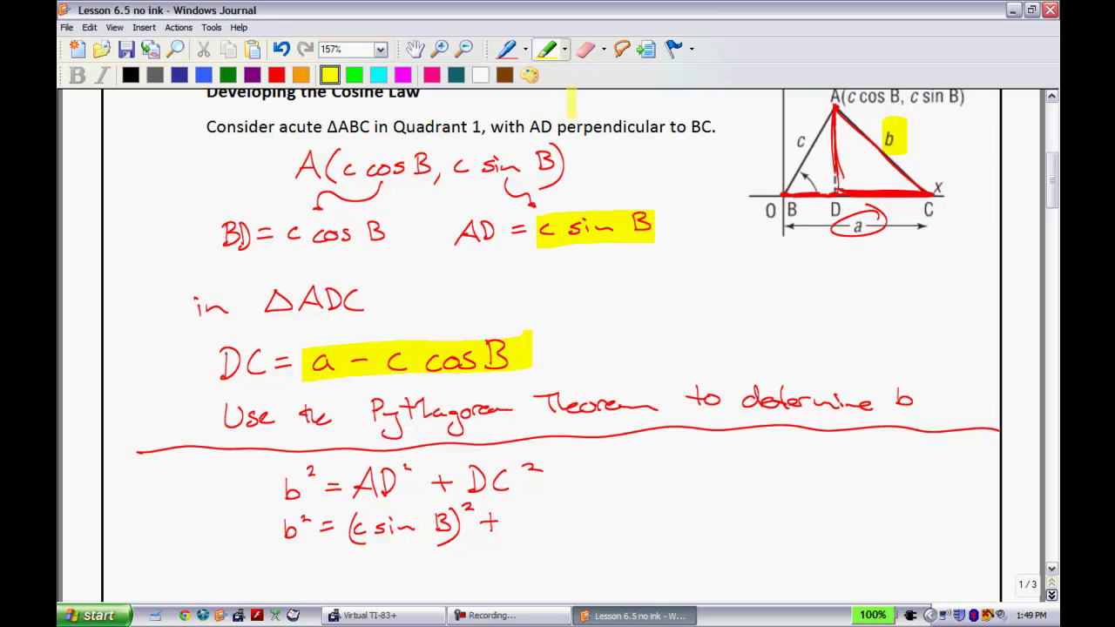
{"action": "left_click", "coordinate": [505, 49]}
{"action": "mouse_move", "coordinate": [522, 507]}
{"action": "left_mouse_down"}
{"action": "mouse_move", "coordinate": [515, 541]}
{"action": "mouse_move", "coordinate": [564, 523]}
{"action": "mouse_move", "coordinate": [607, 526]}
{"action": "left_mouse_up"}
Finish (a − c cos B)² and start the third line b² = c²(sin B)² +.
{"action": "left_click_drag", "start_coordinate": [620, 514], "coordinate": [670, 525]}
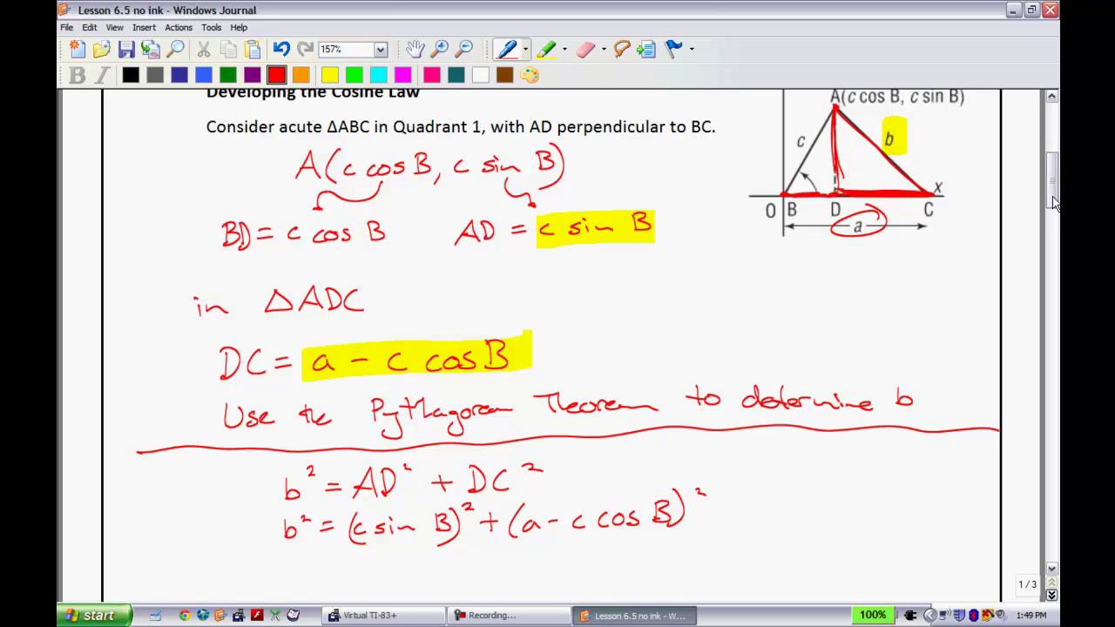
{"action": "left_click_drag", "start_coordinate": [1056, 207], "coordinate": [1049, 233]}
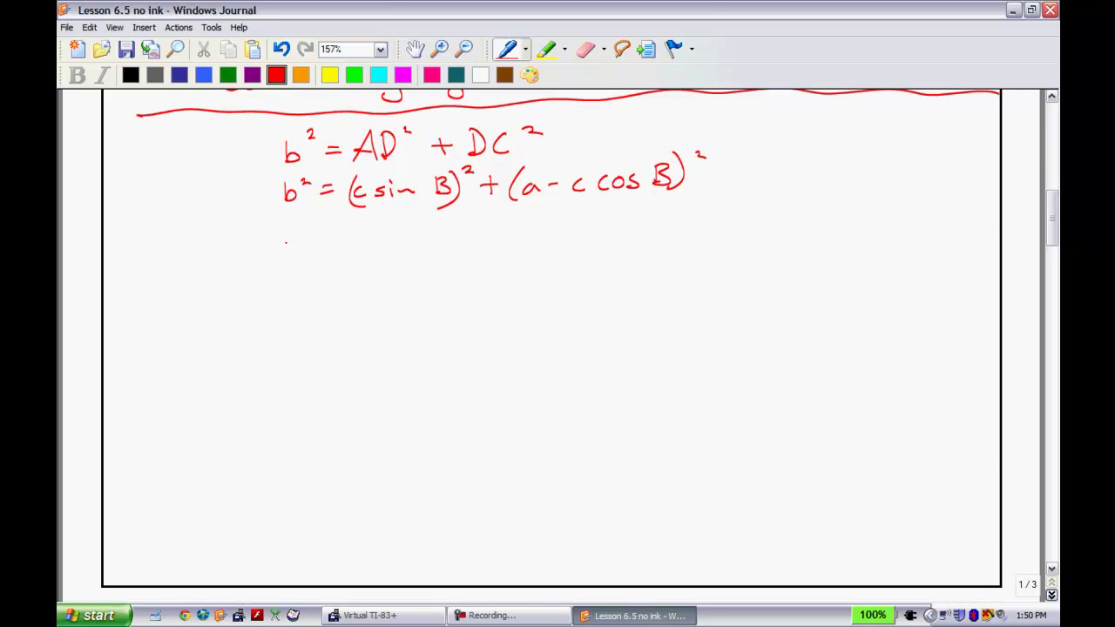
{"action": "left_click_drag", "start_coordinate": [284, 236], "coordinate": [285, 252]}
{"action": "left_click_drag", "start_coordinate": [295, 233], "coordinate": [306, 241]}
{"action": "left_click_drag", "start_coordinate": [315, 244], "coordinate": [321, 244]}
{"action": "mouse_move", "coordinate": [315, 248]}
{"action": "left_mouse_down"}
{"action": "mouse_move", "coordinate": [354, 253]}
{"action": "mouse_move", "coordinate": [379, 241]}
{"action": "mouse_move", "coordinate": [394, 257]}
{"action": "mouse_move", "coordinate": [421, 253]}
{"action": "left_mouse_up"}
{"action": "left_click_drag", "start_coordinate": [426, 250], "coordinate": [458, 253]}
{"action": "mouse_move", "coordinate": [456, 232]}
{"action": "left_mouse_down"}
{"action": "mouse_move", "coordinate": [459, 255]}
{"action": "mouse_move", "coordinate": [482, 242]}
{"action": "mouse_move", "coordinate": [472, 260]}
{"action": "left_mouse_up"}
{"action": "left_click_drag", "start_coordinate": [488, 229], "coordinate": [521, 253]}
{"action": "left_click_drag", "start_coordinate": [514, 244], "coordinate": [533, 243]}
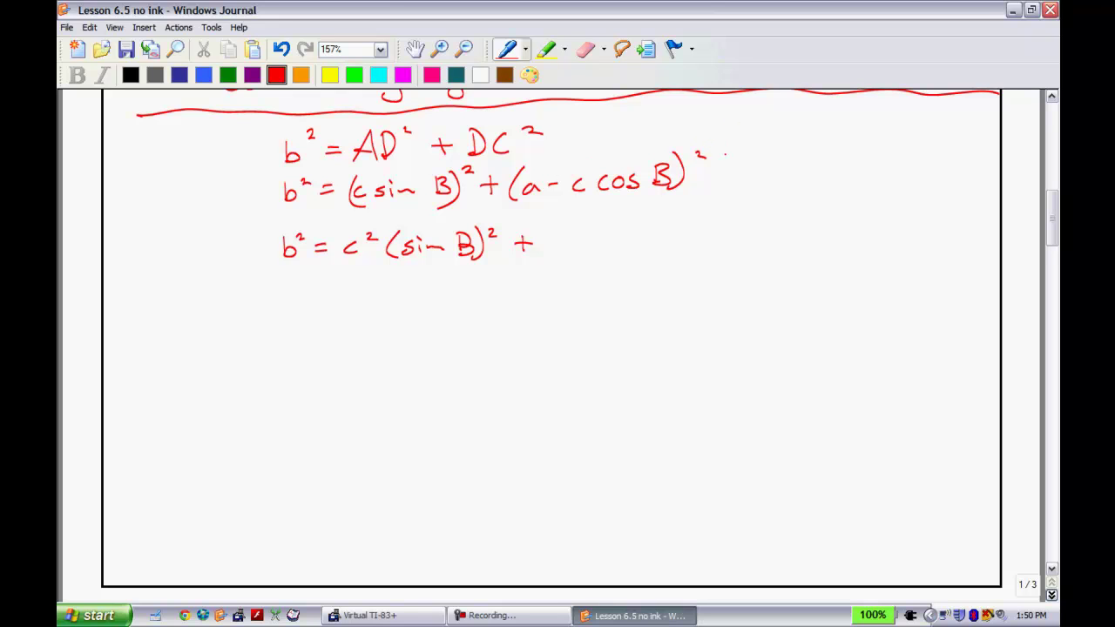
Write the product (a − c cos B)(a − c cos B) to complete the third line.
{"action": "mouse_move", "coordinate": [560, 226]}
{"action": "left_mouse_down"}
{"action": "mouse_move", "coordinate": [556, 257]}
{"action": "mouse_move", "coordinate": [607, 245]}
{"action": "mouse_move", "coordinate": [660, 251]}
{"action": "left_mouse_up"}
{"action": "left_click_drag", "start_coordinate": [672, 241], "coordinate": [707, 246]}
{"action": "mouse_move", "coordinate": [705, 230]}
{"action": "left_mouse_down"}
{"action": "mouse_move", "coordinate": [717, 238]}
{"action": "mouse_move", "coordinate": [707, 249]}
{"action": "left_mouse_up"}
{"action": "mouse_move", "coordinate": [726, 219]}
{"action": "left_mouse_down"}
{"action": "mouse_move", "coordinate": [727, 256]}
{"action": "mouse_move", "coordinate": [797, 243]}
{"action": "mouse_move", "coordinate": [839, 251]}
{"action": "left_mouse_up"}
{"action": "left_click_drag", "start_coordinate": [857, 241], "coordinate": [862, 247]}
{"action": "mouse_move", "coordinate": [875, 240]}
{"action": "left_mouse_down"}
{"action": "mouse_move", "coordinate": [866, 249]}
{"action": "mouse_move", "coordinate": [887, 249]}
{"action": "left_mouse_up"}
{"action": "left_click_drag", "start_coordinate": [897, 221], "coordinate": [900, 260]}
Begin a fourth line reading b² = c²(sin B)² + a².
{"action": "mouse_move", "coordinate": [281, 292]}
{"action": "left_mouse_down"}
{"action": "mouse_move", "coordinate": [295, 314]}
{"action": "mouse_move", "coordinate": [331, 301]}
{"action": "left_mouse_up"}
{"action": "mouse_move", "coordinate": [322, 311]}
{"action": "left_mouse_down"}
{"action": "mouse_move", "coordinate": [387, 297]}
{"action": "mouse_move", "coordinate": [402, 312]}
{"action": "mouse_move", "coordinate": [427, 306]}
{"action": "left_mouse_up"}
{"action": "left_click_drag", "start_coordinate": [430, 298], "coordinate": [451, 304]}
{"action": "mouse_move", "coordinate": [462, 287]}
{"action": "left_mouse_down"}
{"action": "mouse_move", "coordinate": [463, 303]}
{"action": "mouse_move", "coordinate": [477, 307]}
{"action": "left_mouse_up"}
{"action": "mouse_move", "coordinate": [480, 283]}
{"action": "left_mouse_down"}
{"action": "mouse_move", "coordinate": [528, 299]}
{"action": "mouse_move", "coordinate": [541, 287]}
{"action": "left_mouse_up"}
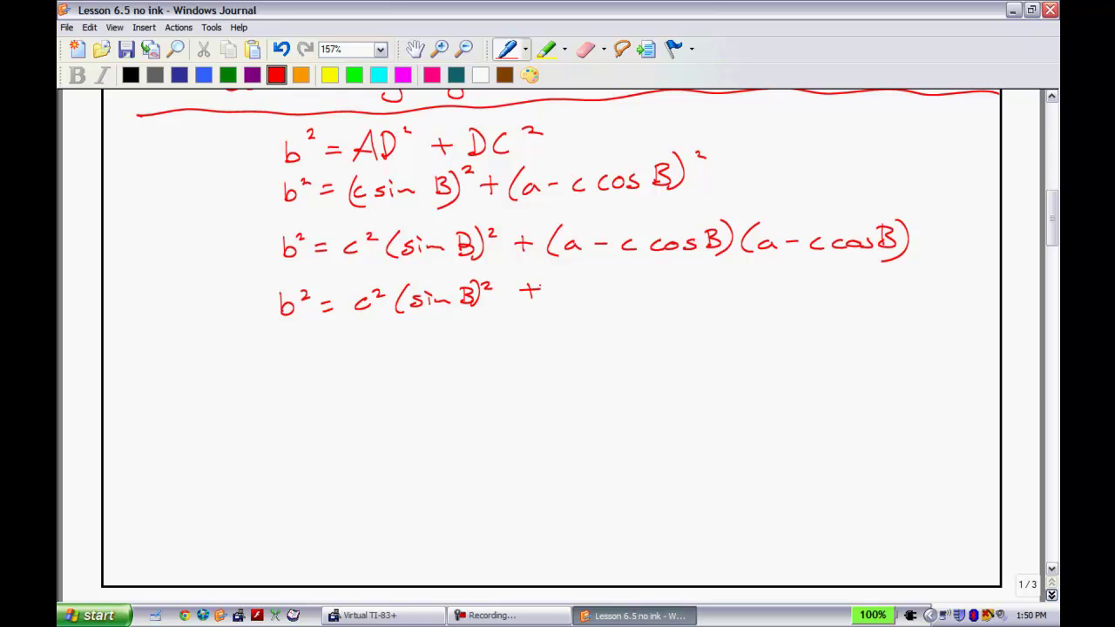
{"action": "mouse_move", "coordinate": [571, 288]}
{"action": "left_mouse_down"}
{"action": "mouse_move", "coordinate": [561, 290]}
{"action": "mouse_move", "coordinate": [574, 297]}
{"action": "mouse_move", "coordinate": [596, 283]}
{"action": "left_mouse_up"}
Finish the fourth line with − 2ac cos B + c²(cos B)².
{"action": "mouse_move", "coordinate": [638, 284]}
{"action": "left_mouse_down"}
{"action": "mouse_move", "coordinate": [650, 297]}
{"action": "mouse_move", "coordinate": [771, 296]}
{"action": "left_mouse_up"}
{"action": "mouse_move", "coordinate": [773, 277]}
{"action": "left_mouse_down"}
{"action": "mouse_move", "coordinate": [772, 296]}
{"action": "mouse_move", "coordinate": [831, 288]}
{"action": "left_mouse_up"}
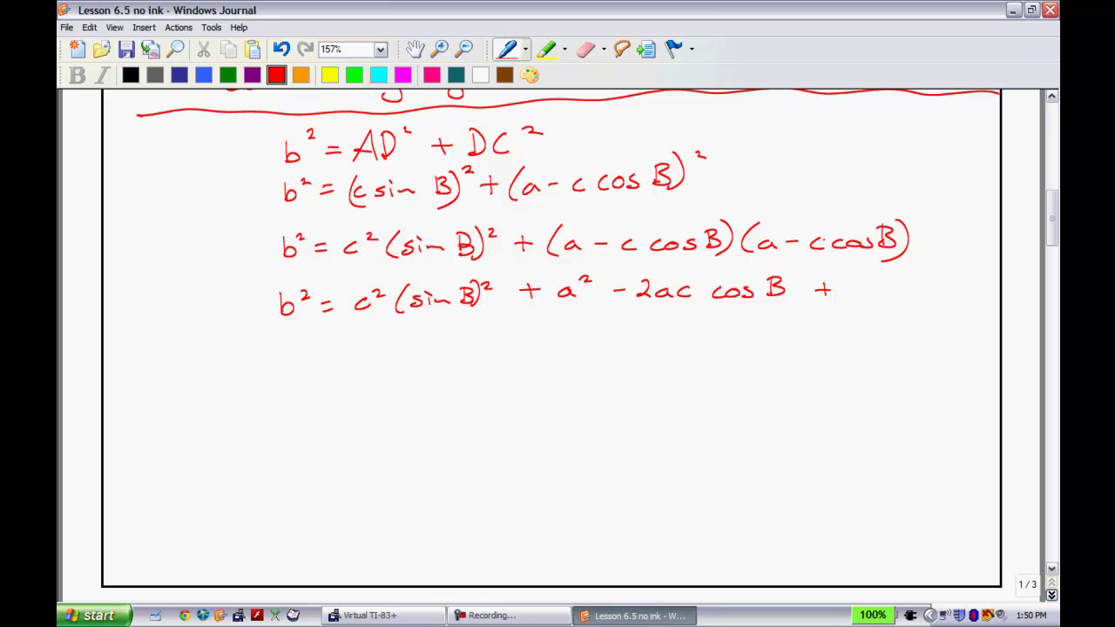
{"action": "left_click_drag", "start_coordinate": [870, 288], "coordinate": [946, 296]}
{"action": "left_click_drag", "start_coordinate": [946, 279], "coordinate": [949, 298]}
{"action": "left_click_drag", "start_coordinate": [961, 275], "coordinate": [963, 305]}
{"action": "left_click_drag", "start_coordinate": [900, 277], "coordinate": [899, 306]}
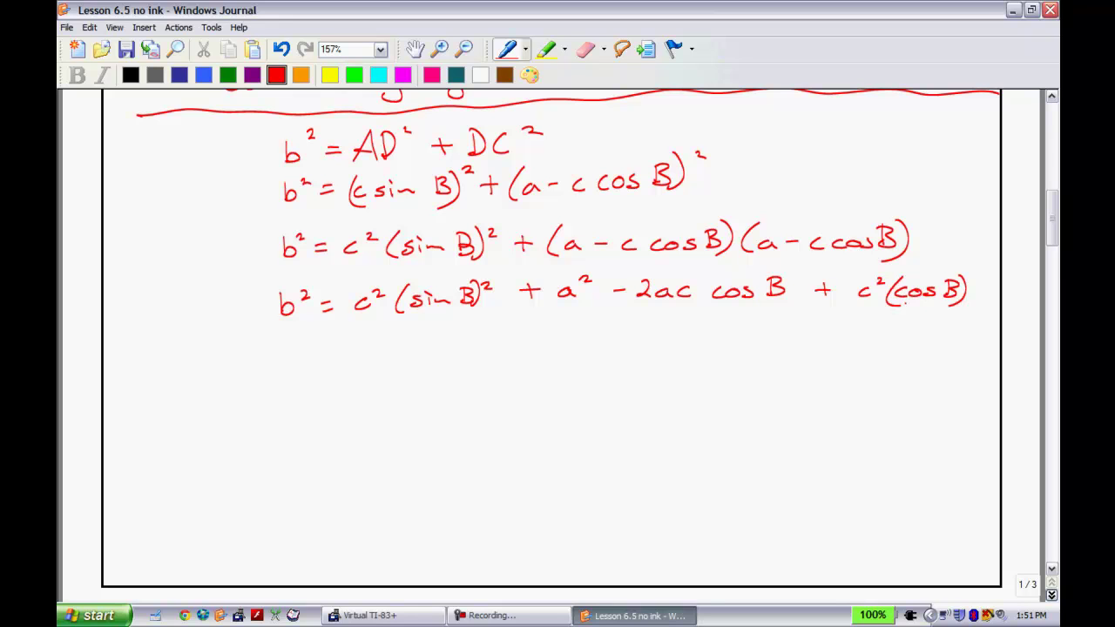
{"action": "left_click_drag", "start_coordinate": [973, 272], "coordinate": [985, 283]}
Start the regrouped fifth line b² = a² + c²(sin B)².
{"action": "mouse_move", "coordinate": [283, 349]}
{"action": "left_mouse_down"}
{"action": "mouse_move", "coordinate": [284, 370]}
{"action": "mouse_move", "coordinate": [296, 367]}
{"action": "left_mouse_up"}
{"action": "left_click_drag", "start_coordinate": [301, 346], "coordinate": [342, 354]}
{"action": "left_click_drag", "start_coordinate": [328, 363], "coordinate": [344, 363]}
{"action": "mouse_move", "coordinate": [381, 353]}
{"action": "left_mouse_down"}
{"action": "mouse_move", "coordinate": [373, 364]}
{"action": "mouse_move", "coordinate": [386, 366]}
{"action": "left_mouse_up"}
{"action": "left_click_drag", "start_coordinate": [392, 342], "coordinate": [441, 356]}
{"action": "mouse_move", "coordinate": [430, 346]}
{"action": "left_mouse_down"}
{"action": "mouse_move", "coordinate": [430, 368]}
{"action": "mouse_move", "coordinate": [485, 367]}
{"action": "mouse_move", "coordinate": [508, 350]}
{"action": "mouse_move", "coordinate": [518, 365]}
{"action": "left_mouse_up"}
{"action": "mouse_move", "coordinate": [535, 356]}
{"action": "left_mouse_down"}
{"action": "mouse_move", "coordinate": [536, 365]}
{"action": "mouse_move", "coordinate": [596, 350]}
{"action": "mouse_move", "coordinate": [585, 361]}
{"action": "left_mouse_up"}
{"action": "left_click_drag", "start_coordinate": [599, 335], "coordinate": [601, 370]}
{"action": "left_click_drag", "start_coordinate": [525, 340], "coordinate": [520, 373]}
{"action": "left_click_drag", "start_coordinate": [614, 331], "coordinate": [659, 366]}
Complete the fifth line with + c²(cos B)² − 2ac cos B and set the ink to black.
{"action": "left_click_drag", "start_coordinate": [651, 358], "coordinate": [708, 368]}
{"action": "mouse_move", "coordinate": [718, 345]}
{"action": "left_mouse_down"}
{"action": "mouse_move", "coordinate": [747, 369]}
{"action": "mouse_move", "coordinate": [759, 360]}
{"action": "left_mouse_up"}
{"action": "mouse_move", "coordinate": [777, 357]}
{"action": "left_mouse_down"}
{"action": "mouse_move", "coordinate": [770, 371]}
{"action": "mouse_move", "coordinate": [816, 374]}
{"action": "left_mouse_up"}
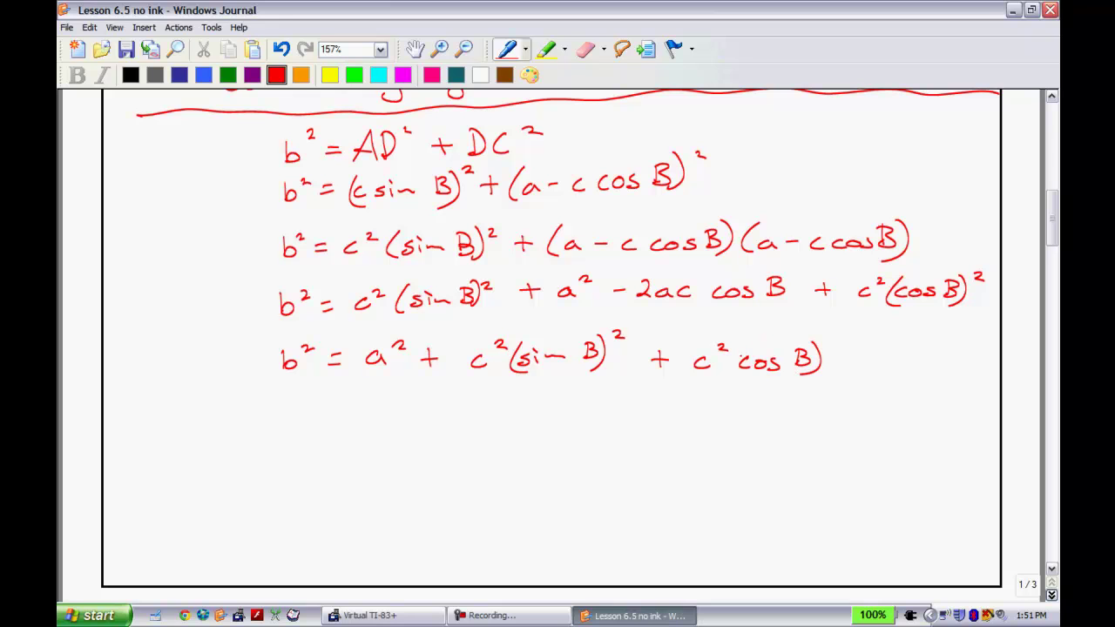
{"action": "left_click_drag", "start_coordinate": [742, 345], "coordinate": [738, 378]}
{"action": "mouse_move", "coordinate": [824, 336]}
{"action": "left_mouse_down"}
{"action": "mouse_move", "coordinate": [868, 369]}
{"action": "mouse_move", "coordinate": [934, 362]}
{"action": "left_mouse_up"}
{"action": "left_click_drag", "start_coordinate": [949, 358], "coordinate": [942, 371]}
{"action": "left_click_drag", "start_coordinate": [960, 349], "coordinate": [962, 371]}
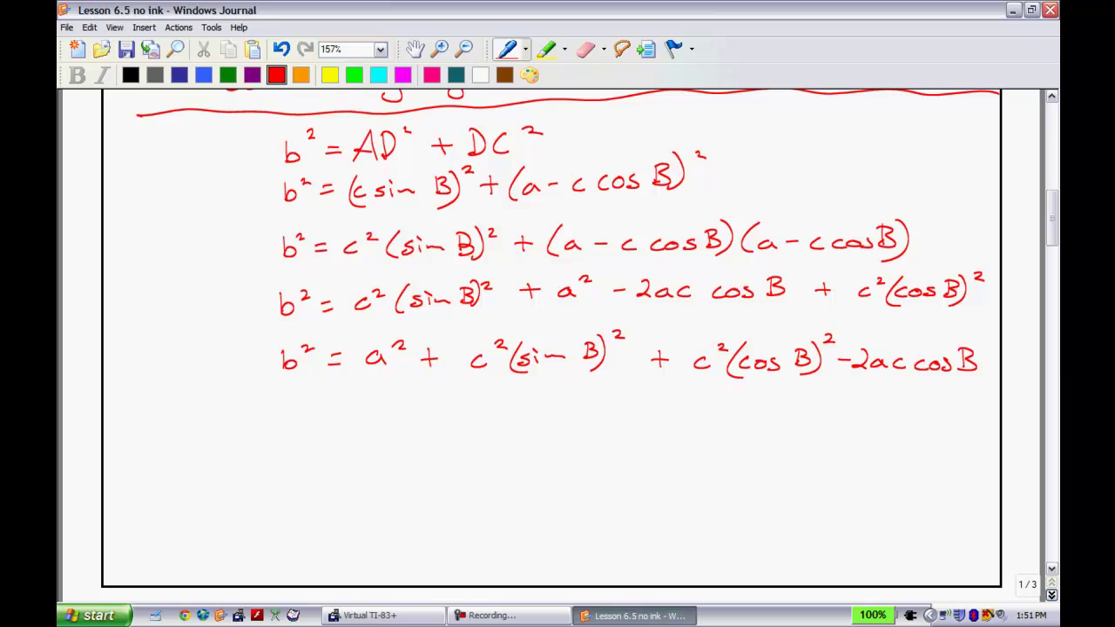
{"action": "left_click", "coordinate": [129, 76]}
In black ink, write (sin B)² + (cos B)² = 1 in the margin and underline sin B and cos B.
{"action": "mouse_move", "coordinate": [90, 260]}
{"action": "left_mouse_down"}
{"action": "mouse_move", "coordinate": [81, 270]}
{"action": "mouse_move", "coordinate": [125, 273]}
{"action": "left_mouse_up"}
{"action": "left_click_drag", "start_coordinate": [83, 248], "coordinate": [81, 279]}
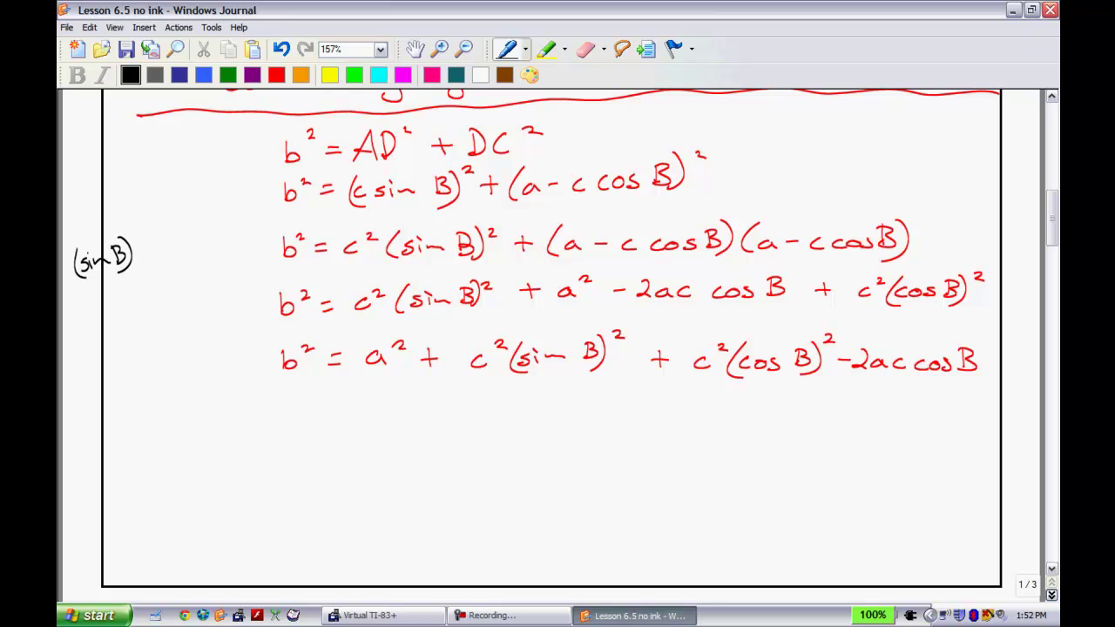
{"action": "left_click_drag", "start_coordinate": [150, 241], "coordinate": [151, 255]}
{"action": "left_click_drag", "start_coordinate": [144, 249], "coordinate": [171, 254]}
{"action": "left_click_drag", "start_coordinate": [185, 242], "coordinate": [205, 247]}
{"action": "mouse_move", "coordinate": [205, 228]}
{"action": "left_mouse_down"}
{"action": "mouse_move", "coordinate": [206, 248]}
{"action": "mouse_move", "coordinate": [224, 256]}
{"action": "left_mouse_up"}
{"action": "left_click_drag", "start_coordinate": [172, 232], "coordinate": [178, 260]}
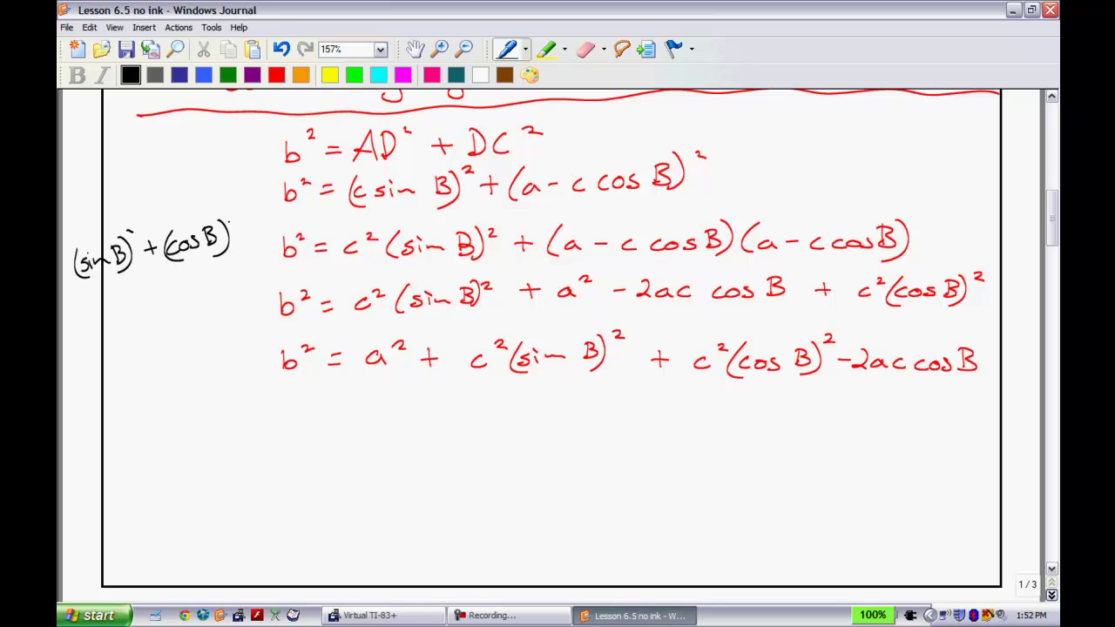
{"action": "left_click_drag", "start_coordinate": [228, 216], "coordinate": [250, 226]}
{"action": "left_click_drag", "start_coordinate": [240, 237], "coordinate": [252, 235]}
{"action": "left_click_drag", "start_coordinate": [263, 214], "coordinate": [264, 243]}
{"action": "left_click_drag", "start_coordinate": [508, 374], "coordinate": [595, 371]}
{"action": "left_click_drag", "start_coordinate": [725, 376], "coordinate": [812, 381]}
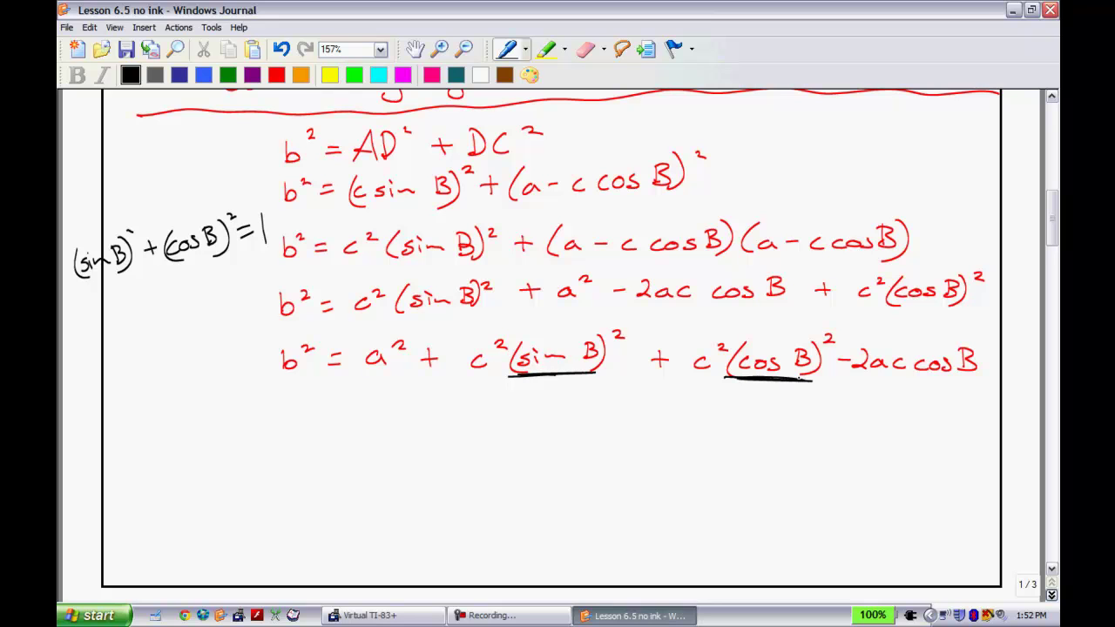
Switch to red ink and start the sixth line with b² = a² +.
{"action": "left_click", "coordinate": [276, 76]}
{"action": "mouse_move", "coordinate": [281, 409]}
{"action": "left_mouse_down"}
{"action": "mouse_move", "coordinate": [295, 426]}
{"action": "mouse_move", "coordinate": [311, 419]}
{"action": "left_mouse_up"}
{"action": "left_click_drag", "start_coordinate": [324, 424], "coordinate": [376, 430]}
{"action": "left_click_drag", "start_coordinate": [382, 408], "coordinate": [434, 432]}
{"action": "mouse_move", "coordinate": [430, 419]}
{"action": "left_mouse_down"}
{"action": "mouse_move", "coordinate": [477, 431]}
{"action": "mouse_move", "coordinate": [499, 411]}
{"action": "mouse_move", "coordinate": [525, 438]}
{"action": "mouse_move", "coordinate": [548, 427]}
{"action": "mouse_move", "coordinate": [598, 436]}
{"action": "left_mouse_up"}
Complete the red line with c²[(sin B)² + (cos B)²] − 2ac cos B.
{"action": "left_click_drag", "start_coordinate": [533, 405], "coordinate": [528, 434]}
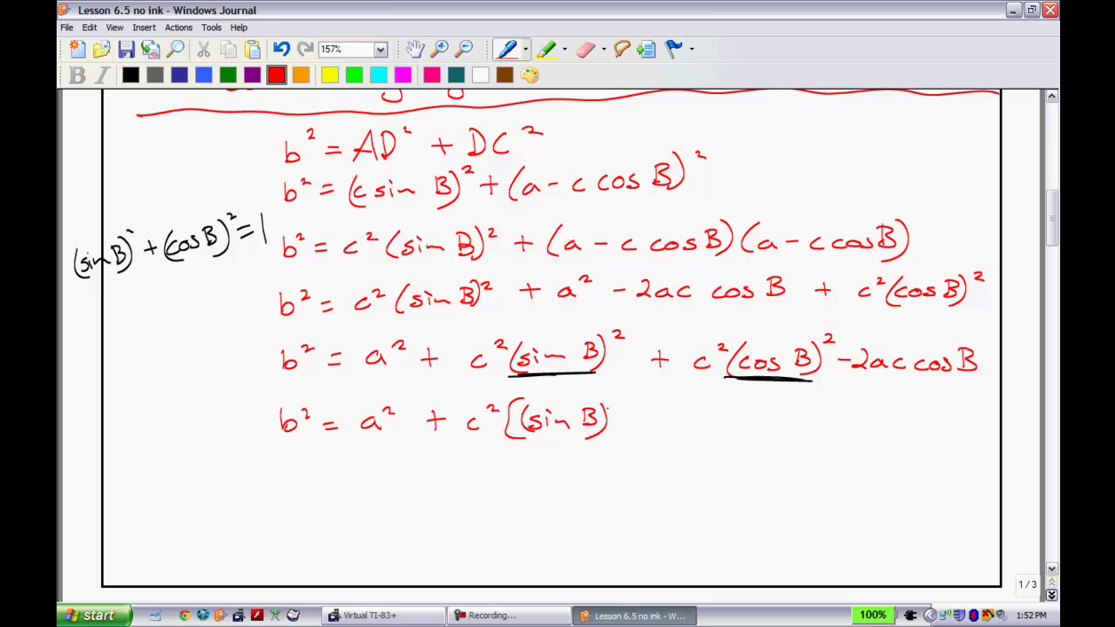
{"action": "left_click_drag", "start_coordinate": [611, 400], "coordinate": [638, 429]}
{"action": "left_click_drag", "start_coordinate": [628, 421], "coordinate": [684, 427]}
{"action": "left_click_drag", "start_coordinate": [697, 416], "coordinate": [737, 427]}
{"action": "mouse_move", "coordinate": [737, 405]}
{"action": "left_mouse_down"}
{"action": "mouse_move", "coordinate": [739, 427]}
{"action": "mouse_move", "coordinate": [754, 429]}
{"action": "left_mouse_up"}
{"action": "left_click_drag", "start_coordinate": [676, 401], "coordinate": [674, 434]}
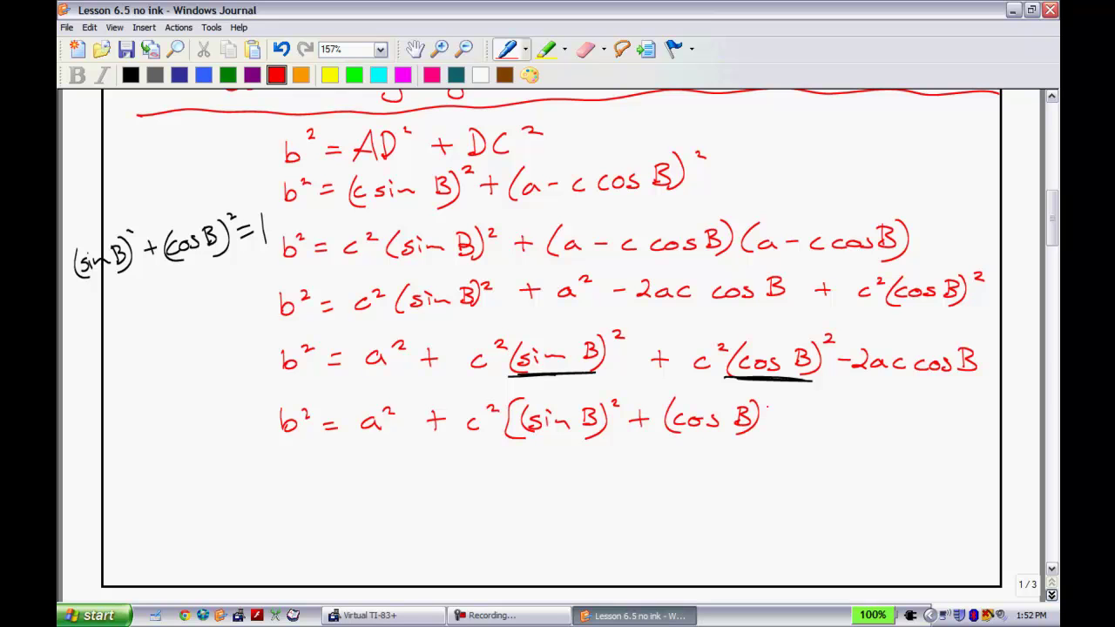
{"action": "left_click_drag", "start_coordinate": [766, 398], "coordinate": [782, 441]}
{"action": "left_click_drag", "start_coordinate": [866, 418], "coordinate": [921, 425]}
{"action": "left_click_drag", "start_coordinate": [927, 417], "coordinate": [936, 425]}
{"action": "left_click_drag", "start_coordinate": [955, 409], "coordinate": [957, 434]}
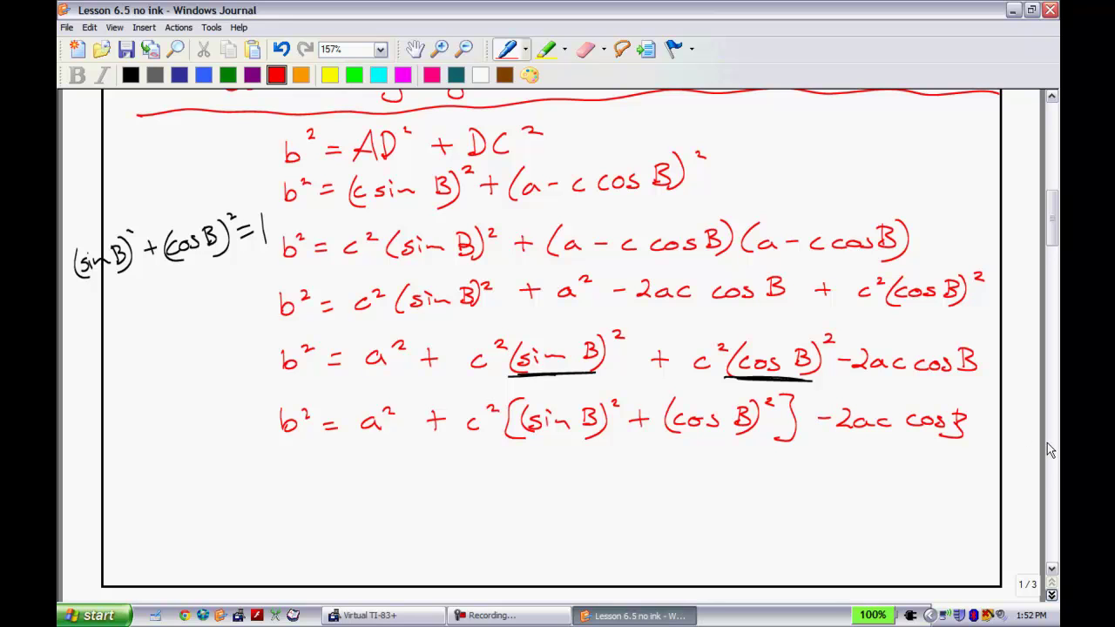
{"action": "left_click_drag", "start_coordinate": [1051, 219], "coordinate": [1051, 228]}
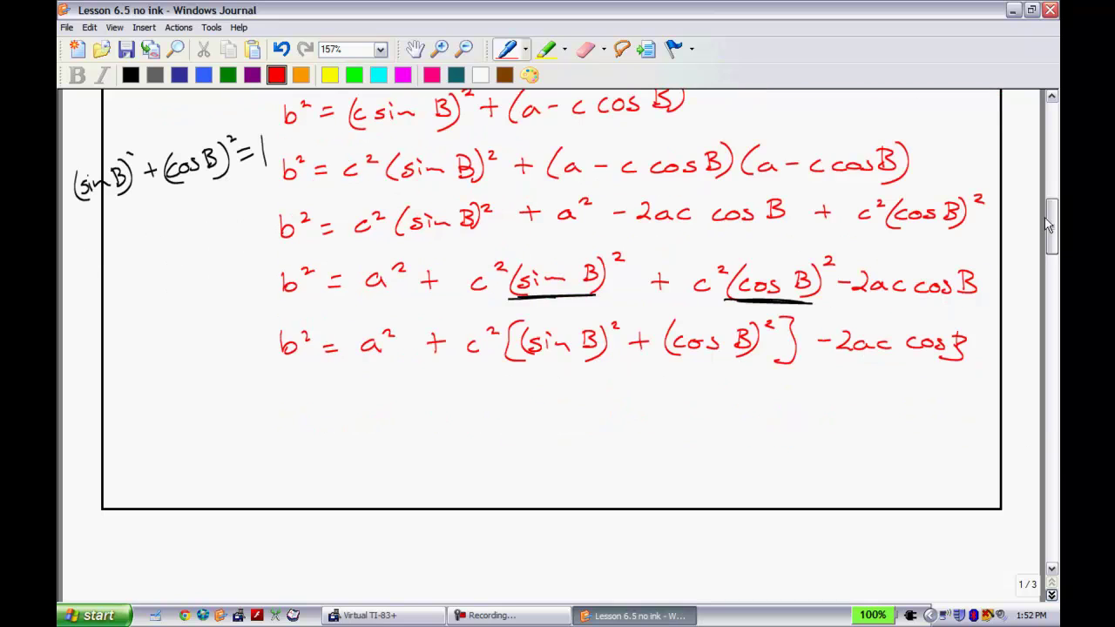
Write the final red line b² = a² + c² − 2ac cos B.
{"action": "mouse_move", "coordinate": [279, 397]}
{"action": "left_mouse_down"}
{"action": "mouse_move", "coordinate": [279, 419]}
{"action": "mouse_move", "coordinate": [291, 411]}
{"action": "left_mouse_up"}
{"action": "left_click_drag", "start_coordinate": [294, 397], "coordinate": [335, 405]}
{"action": "left_click_drag", "start_coordinate": [320, 414], "coordinate": [384, 408]}
{"action": "left_click_drag", "start_coordinate": [391, 395], "coordinate": [435, 415]}
{"action": "mouse_move", "coordinate": [424, 406]}
{"action": "left_mouse_down"}
{"action": "mouse_move", "coordinate": [484, 412]}
{"action": "mouse_move", "coordinate": [500, 401]}
{"action": "left_mouse_up"}
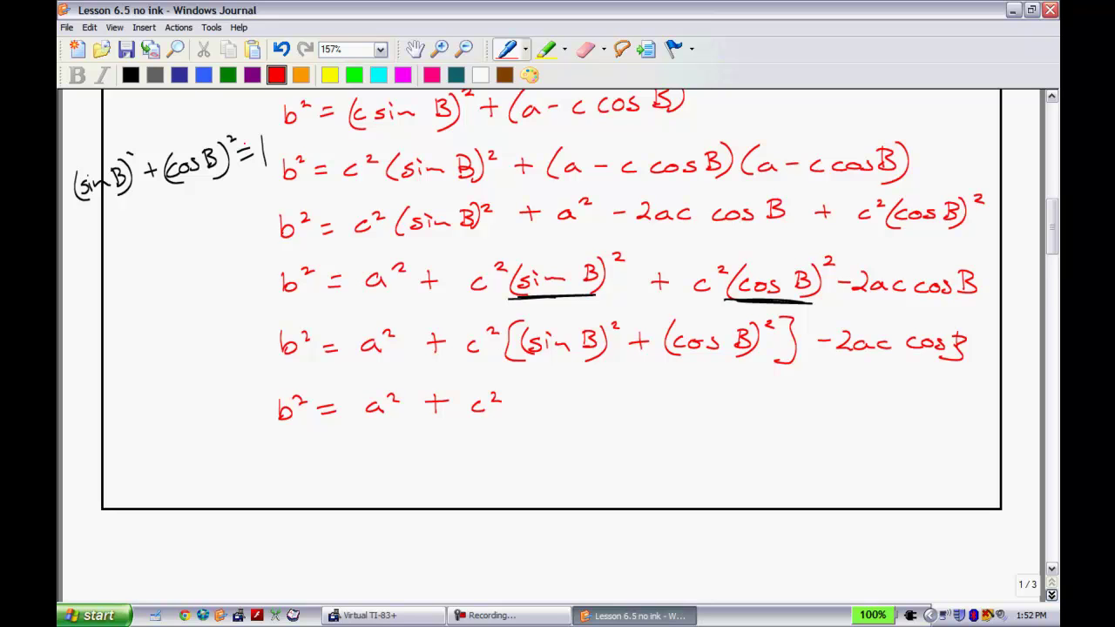
{"action": "left_click_drag", "start_coordinate": [525, 405], "coordinate": [675, 414]}
{"action": "left_click_drag", "start_coordinate": [687, 401], "coordinate": [732, 415]}
{"action": "mouse_move", "coordinate": [732, 392]}
{"action": "left_mouse_down"}
{"action": "mouse_move", "coordinate": [742, 402]}
{"action": "mouse_move", "coordinate": [728, 414]}
{"action": "left_mouse_up"}
Highlight the bracketed (sin B)² + (cos B)² sum and the 1 in yellow, then return to the pen.
{"action": "left_click", "coordinate": [546, 48]}
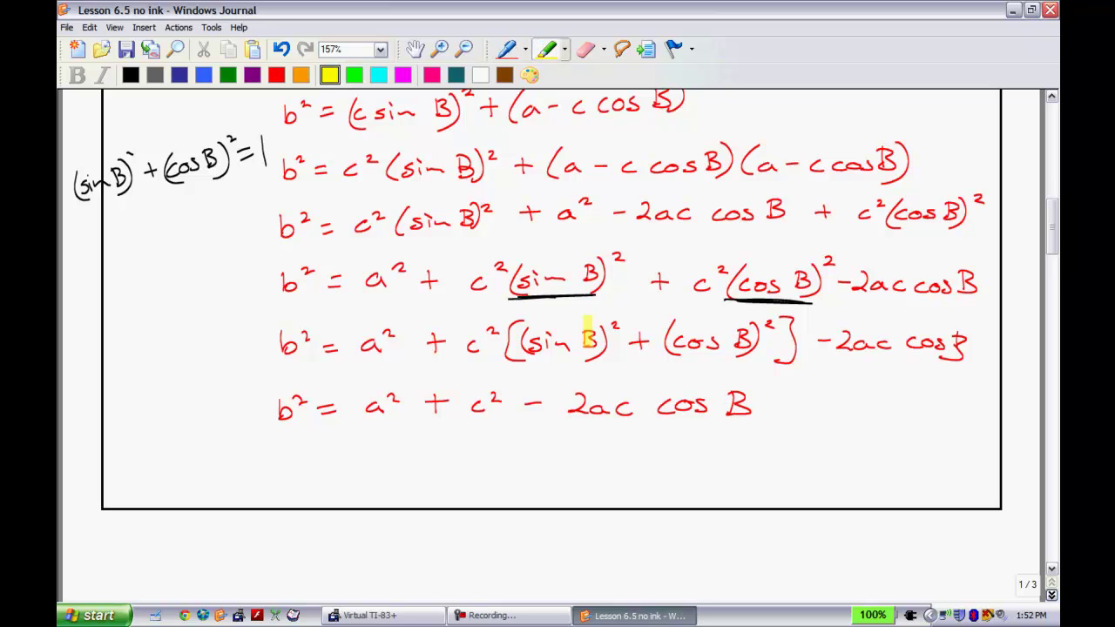
{"action": "mouse_move", "coordinate": [514, 347]}
{"action": "left_mouse_down"}
{"action": "mouse_move", "coordinate": [775, 348]}
{"action": "mouse_move", "coordinate": [526, 322]}
{"action": "left_mouse_up"}
{"action": "left_click_drag", "start_coordinate": [261, 129], "coordinate": [260, 168]}
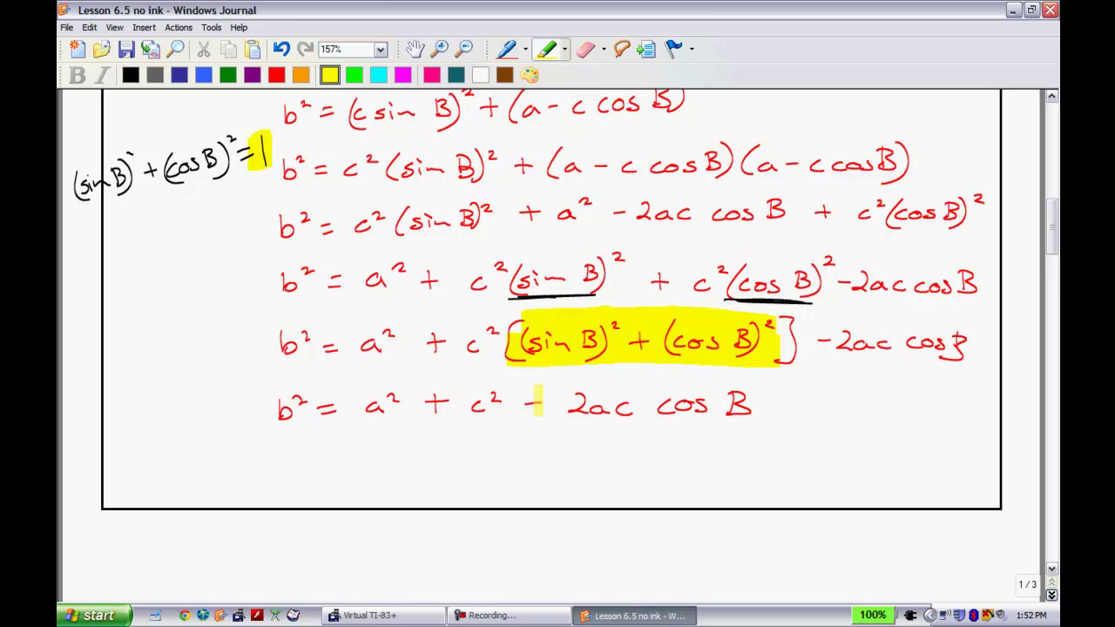
{"action": "left_click", "coordinate": [507, 50]}
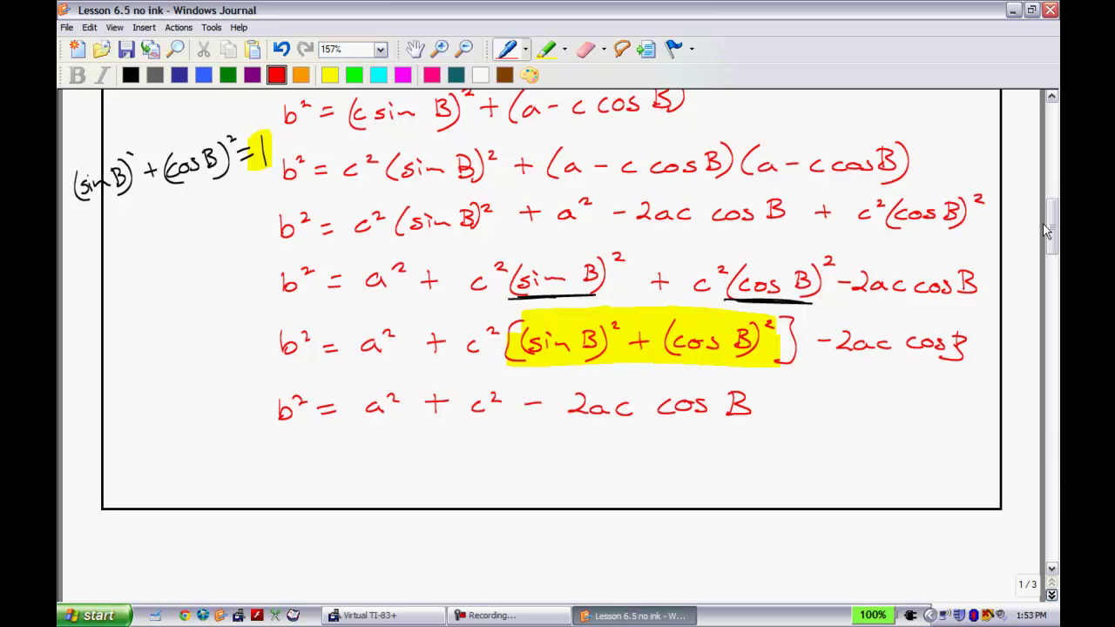
{"action": "left_click_drag", "start_coordinate": [1048, 231], "coordinate": [1054, 246]}
Write a² = b² + c² − 2bc cos A followed by 'or'.
{"action": "scroll", "coordinate": [1054, 245], "scroll_direction": "down", "scroll_amount": 1}
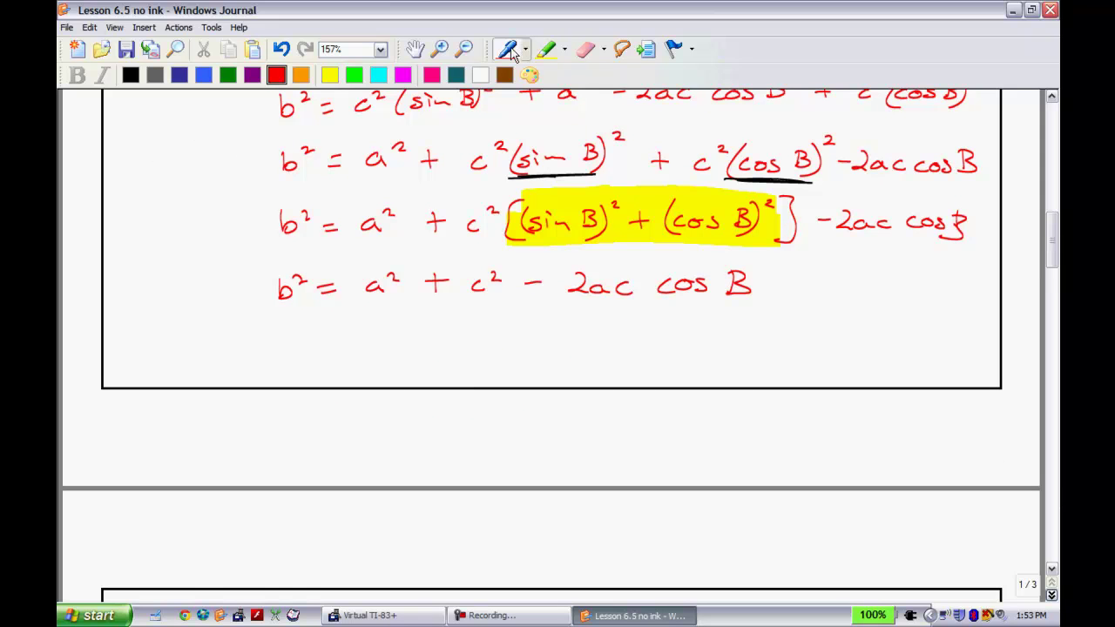
{"action": "left_click_drag", "start_coordinate": [137, 364], "coordinate": [141, 376]}
{"action": "left_click_drag", "start_coordinate": [145, 352], "coordinate": [181, 370]}
{"action": "mouse_move", "coordinate": [189, 357]}
{"action": "left_mouse_down"}
{"action": "mouse_move", "coordinate": [191, 375]}
{"action": "mouse_move", "coordinate": [217, 359]}
{"action": "mouse_move", "coordinate": [238, 366]}
{"action": "left_mouse_up"}
{"action": "left_click_drag", "start_coordinate": [259, 364], "coordinate": [324, 370]}
{"action": "left_click_drag", "start_coordinate": [332, 355], "coordinate": [341, 373]}
{"action": "mouse_move", "coordinate": [355, 363]}
{"action": "left_mouse_down"}
{"action": "mouse_move", "coordinate": [350, 373]}
{"action": "mouse_move", "coordinate": [401, 364]}
{"action": "left_mouse_up"}
{"action": "left_click_drag", "start_coordinate": [419, 361], "coordinate": [406, 373]}
{"action": "mouse_move", "coordinate": [435, 372]}
{"action": "left_mouse_down"}
{"action": "mouse_move", "coordinate": [450, 346]}
{"action": "mouse_move", "coordinate": [464, 371]}
{"action": "left_mouse_up"}
{"action": "left_click_drag", "start_coordinate": [441, 362], "coordinate": [459, 362]}
{"action": "left_click_drag", "start_coordinate": [552, 361], "coordinate": [557, 364]}
{"action": "left_click_drag", "start_coordinate": [560, 366], "coordinate": [571, 361]}
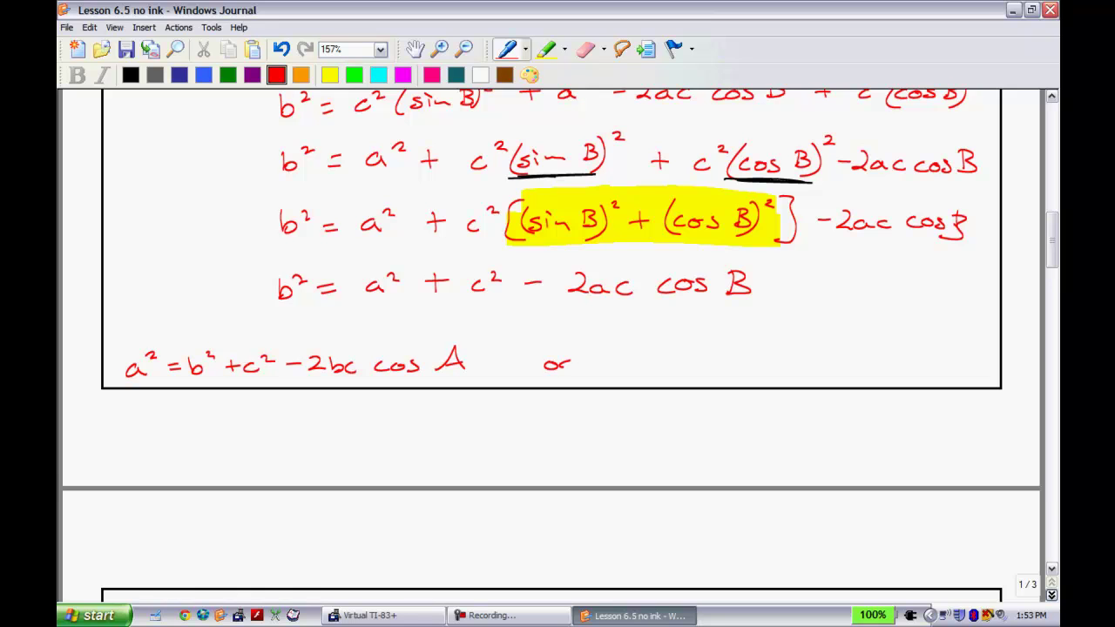
Write c² = a² + b² − 2ab cos C, correcting the product term to 2ab.
{"action": "mouse_move", "coordinate": [660, 365]}
{"action": "left_mouse_down"}
{"action": "mouse_move", "coordinate": [651, 375]}
{"action": "mouse_move", "coordinate": [664, 374]}
{"action": "left_mouse_up"}
{"action": "left_click_drag", "start_coordinate": [668, 357], "coordinate": [702, 364]}
{"action": "left_click_drag", "start_coordinate": [690, 369], "coordinate": [707, 375]}
{"action": "left_click_drag", "start_coordinate": [723, 360], "coordinate": [754, 374]}
{"action": "left_click_drag", "start_coordinate": [745, 367], "coordinate": [828, 363]}
{"action": "left_click_drag", "start_coordinate": [841, 356], "coordinate": [854, 369]}
{"action": "mouse_move", "coordinate": [858, 350]}
{"action": "left_mouse_down"}
{"action": "mouse_move", "coordinate": [857, 367]}
{"action": "mouse_move", "coordinate": [867, 366]}
{"action": "left_mouse_up"}
{"action": "mouse_move", "coordinate": [880, 360]}
{"action": "left_mouse_down"}
{"action": "mouse_move", "coordinate": [876, 374]}
{"action": "mouse_move", "coordinate": [873, 359]}
{"action": "mouse_move", "coordinate": [854, 362]}
{"action": "mouse_move", "coordinate": [867, 366]}
{"action": "left_mouse_up"}
{"action": "mouse_move", "coordinate": [868, 348]}
{"action": "left_mouse_down"}
{"action": "mouse_move", "coordinate": [865, 367]}
{"action": "mouse_move", "coordinate": [919, 359]}
{"action": "left_mouse_up"}
{"action": "mouse_move", "coordinate": [939, 359]}
{"action": "left_mouse_down"}
{"action": "mouse_move", "coordinate": [928, 370]}
{"action": "mouse_move", "coordinate": [966, 371]}
{"action": "left_mouse_up"}
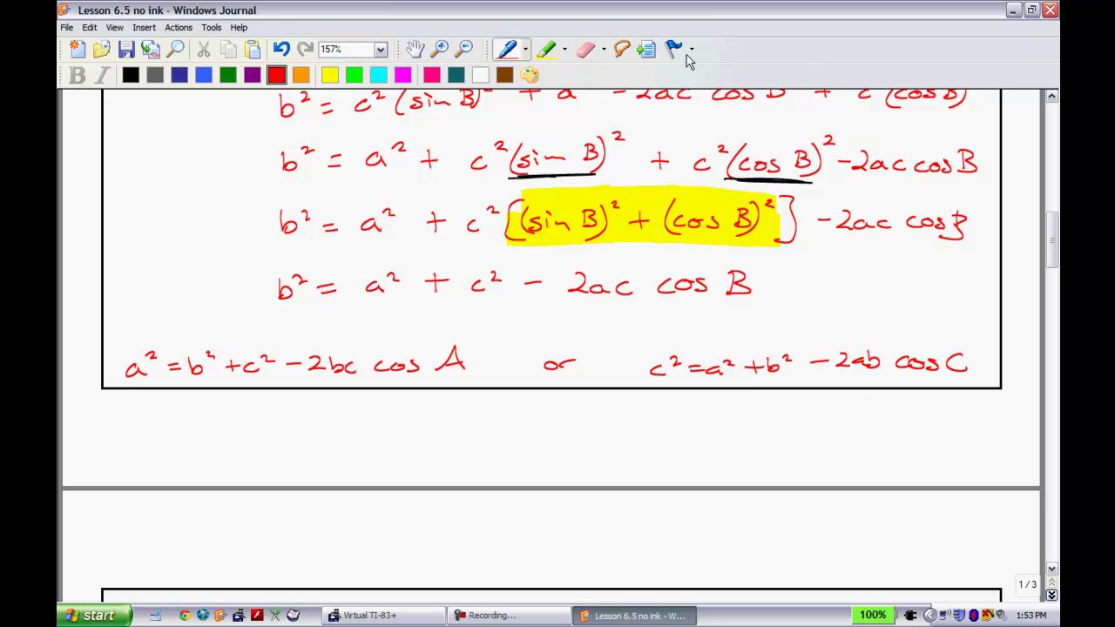
Highlight the b² = a² + c² − 2ac cos B line in cyan and scroll to Example 1 on page 2.
{"action": "left_click", "coordinate": [546, 49]}
{"action": "left_click", "coordinate": [380, 74]}
{"action": "mouse_move", "coordinate": [271, 288]}
{"action": "left_mouse_down"}
{"action": "mouse_move", "coordinate": [765, 288]}
{"action": "mouse_move", "coordinate": [548, 265]}
{"action": "mouse_move", "coordinate": [322, 263]}
{"action": "mouse_move", "coordinate": [287, 329]}
{"action": "left_mouse_up"}
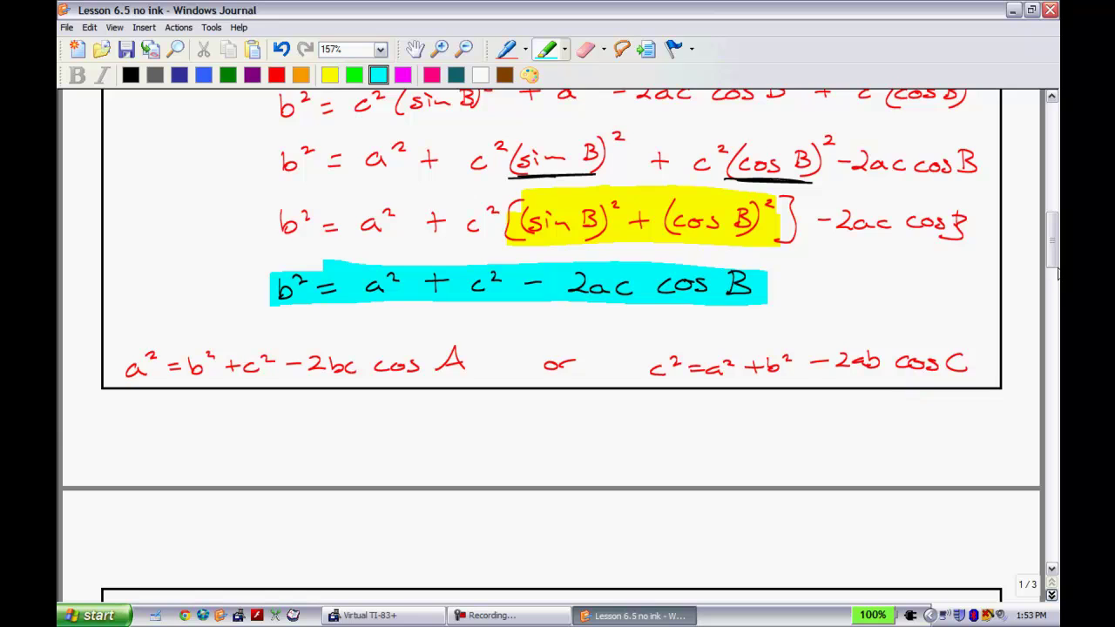
{"action": "left_click_drag", "start_coordinate": [1057, 273], "coordinate": [1042, 324]}
Trace side RQ of triangle PQR in red.
{"action": "left_click", "coordinate": [507, 51]}
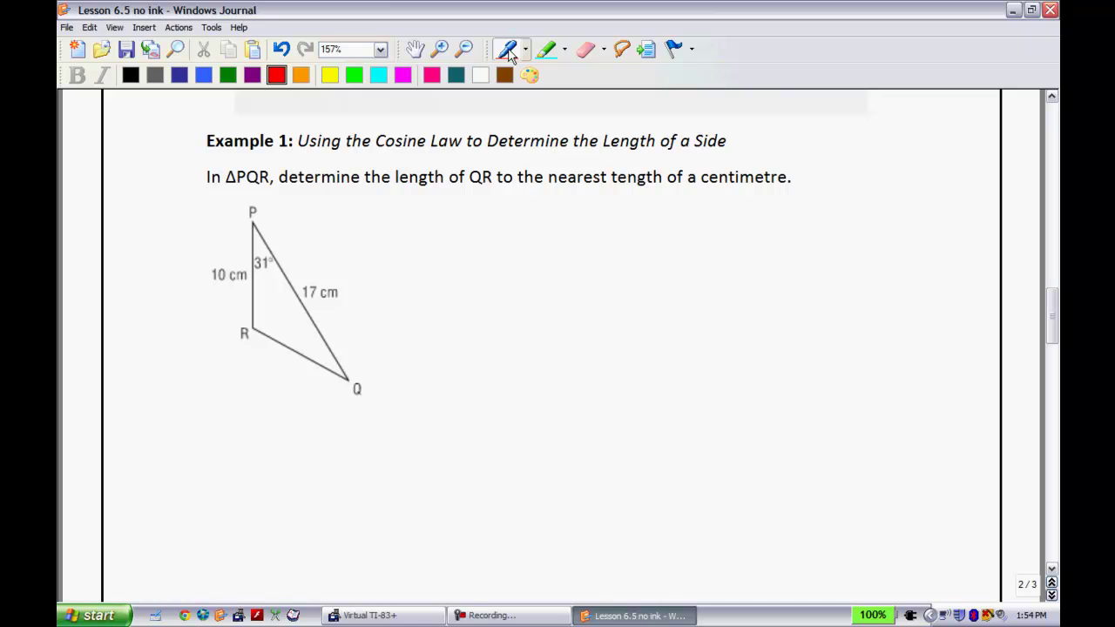
{"action": "mouse_move", "coordinate": [252, 330]}
{"action": "left_mouse_down"}
{"action": "mouse_move", "coordinate": [301, 352]}
{"action": "mouse_move", "coordinate": [287, 358]}
{"action": "mouse_move", "coordinate": [263, 339]}
{"action": "left_mouse_up"}
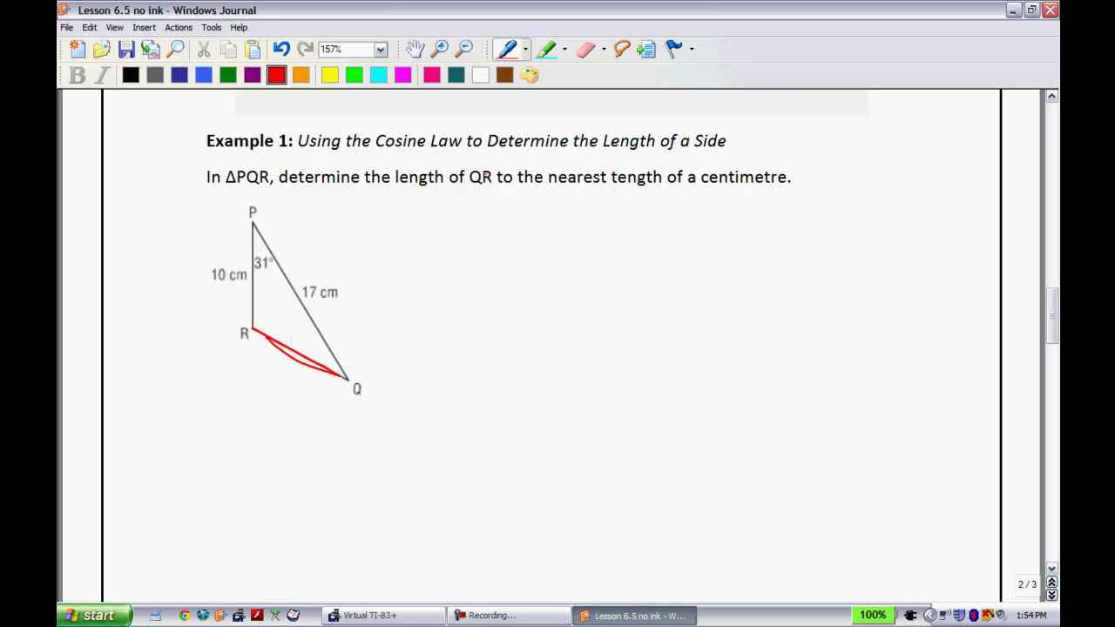
{"action": "scroll", "coordinate": [1051, 314], "scroll_direction": "up", "scroll_amount": 5}
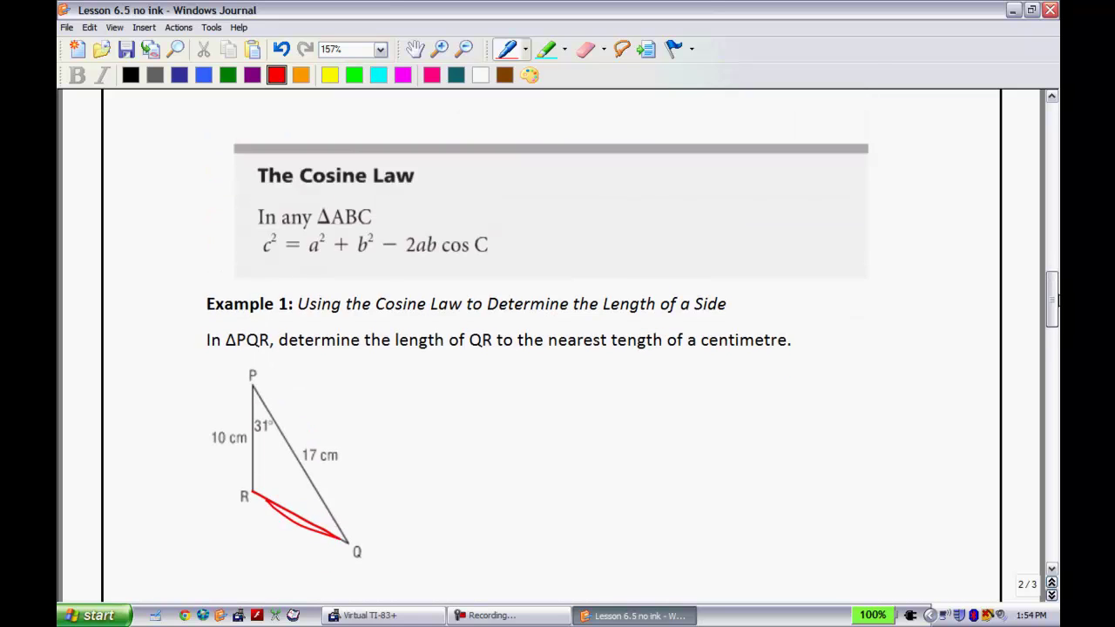
Write 'will be provided' beside The Cosine Law box and begin 'c² =' beside the triangle.
{"action": "mouse_move", "coordinate": [570, 220]}
{"action": "left_mouse_down"}
{"action": "mouse_move", "coordinate": [599, 207]}
{"action": "mouse_move", "coordinate": [718, 219]}
{"action": "left_mouse_up"}
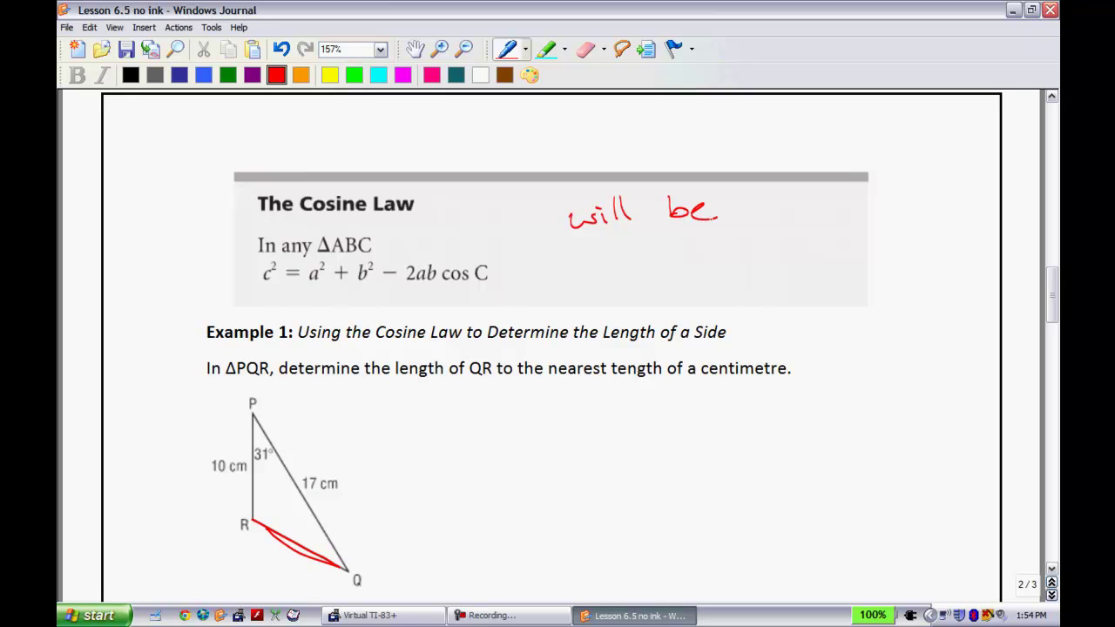
{"action": "mouse_move", "coordinate": [612, 250]}
{"action": "left_mouse_down"}
{"action": "mouse_move", "coordinate": [679, 257]}
{"action": "mouse_move", "coordinate": [697, 235]}
{"action": "mouse_move", "coordinate": [716, 253]}
{"action": "left_mouse_up"}
{"action": "mouse_move", "coordinate": [719, 251]}
{"action": "left_mouse_down"}
{"action": "mouse_move", "coordinate": [730, 224]}
{"action": "mouse_move", "coordinate": [742, 244]}
{"action": "left_mouse_up"}
{"action": "left_click_drag", "start_coordinate": [1053, 302], "coordinate": [1037, 315]}
{"action": "mouse_move", "coordinate": [496, 275]}
{"action": "left_mouse_down"}
{"action": "mouse_move", "coordinate": [498, 288]}
{"action": "mouse_move", "coordinate": [510, 274]}
{"action": "left_mouse_up"}
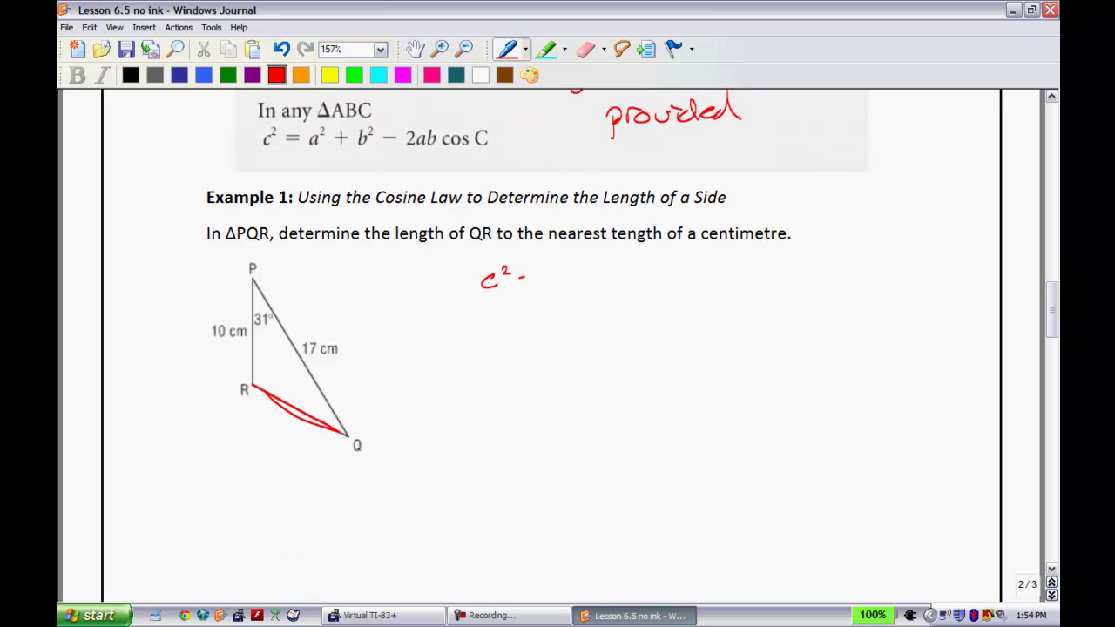